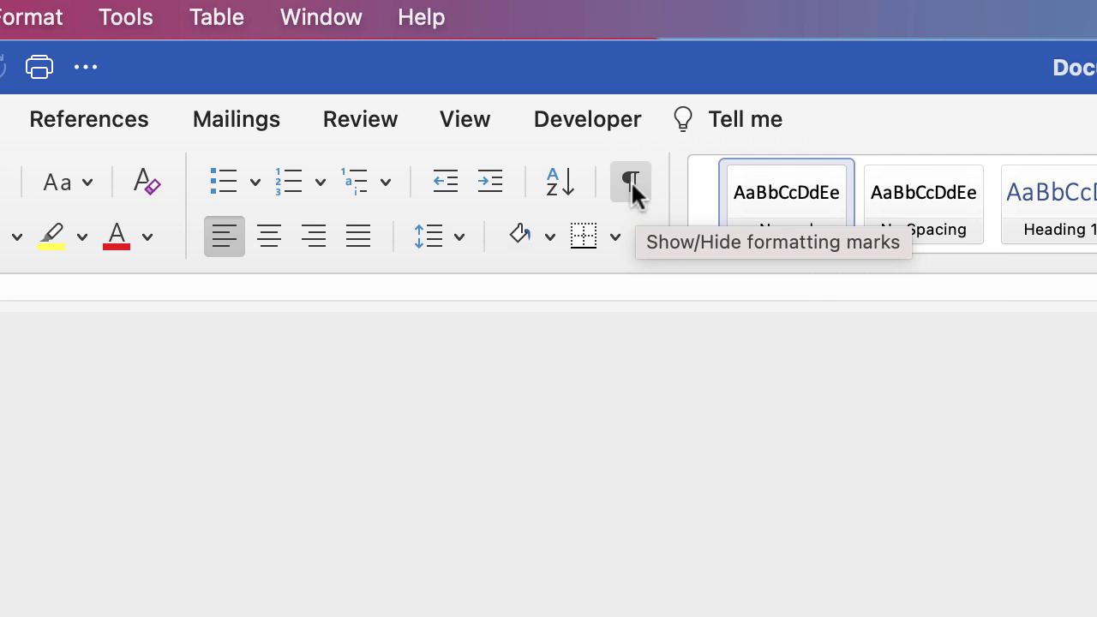
# - Show formatting marks and insert a Next Page section break
pyautogui.click(632, 184)
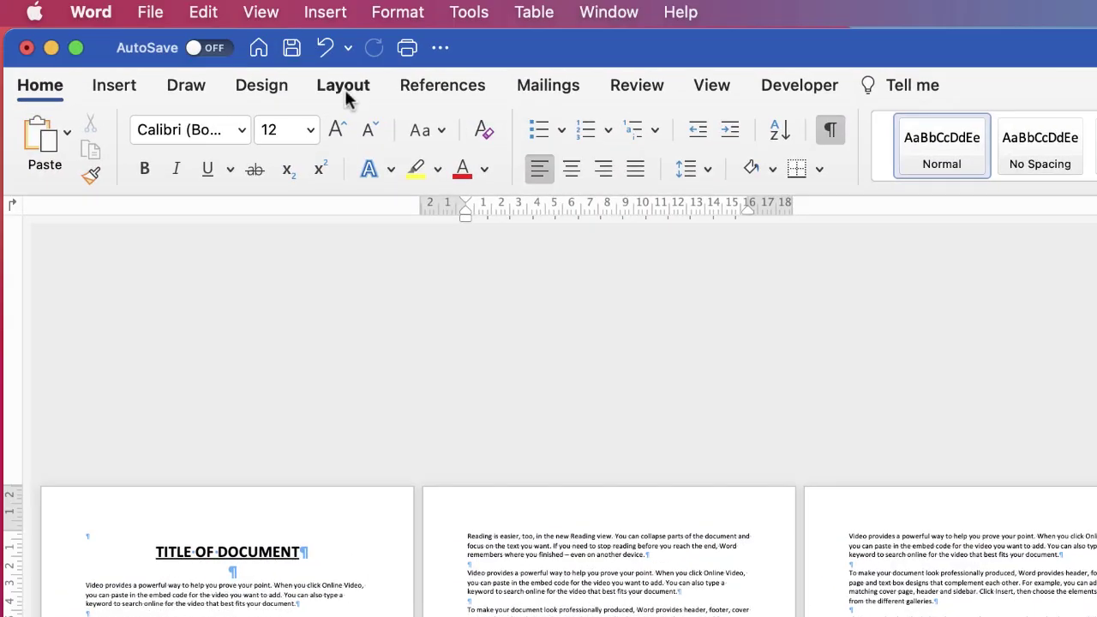
pyautogui.click(345, 91)
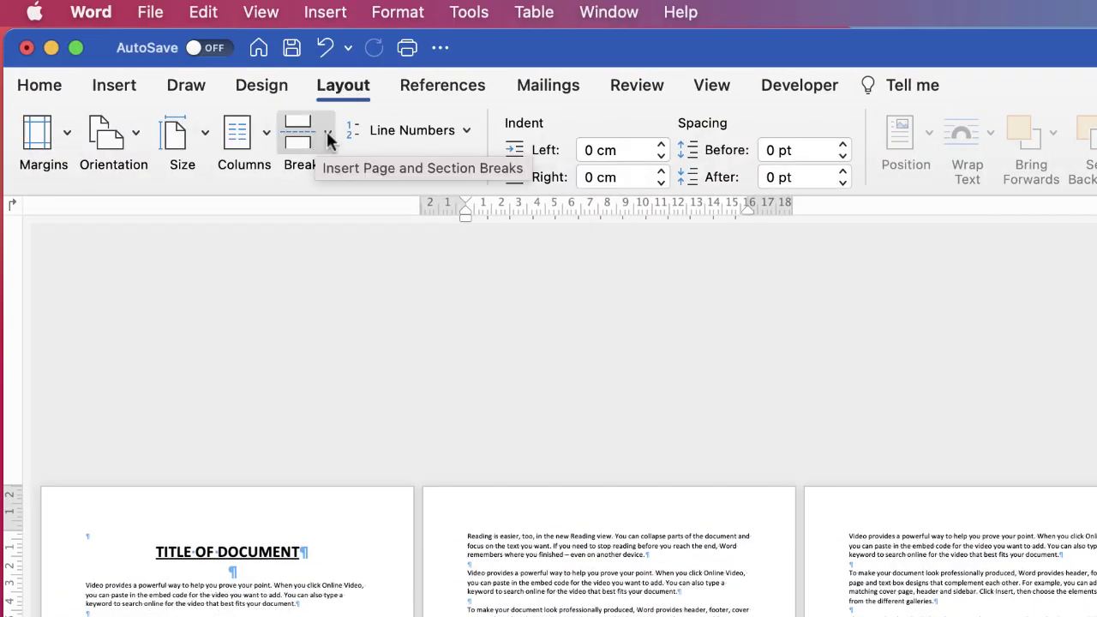
pyautogui.click(329, 137)
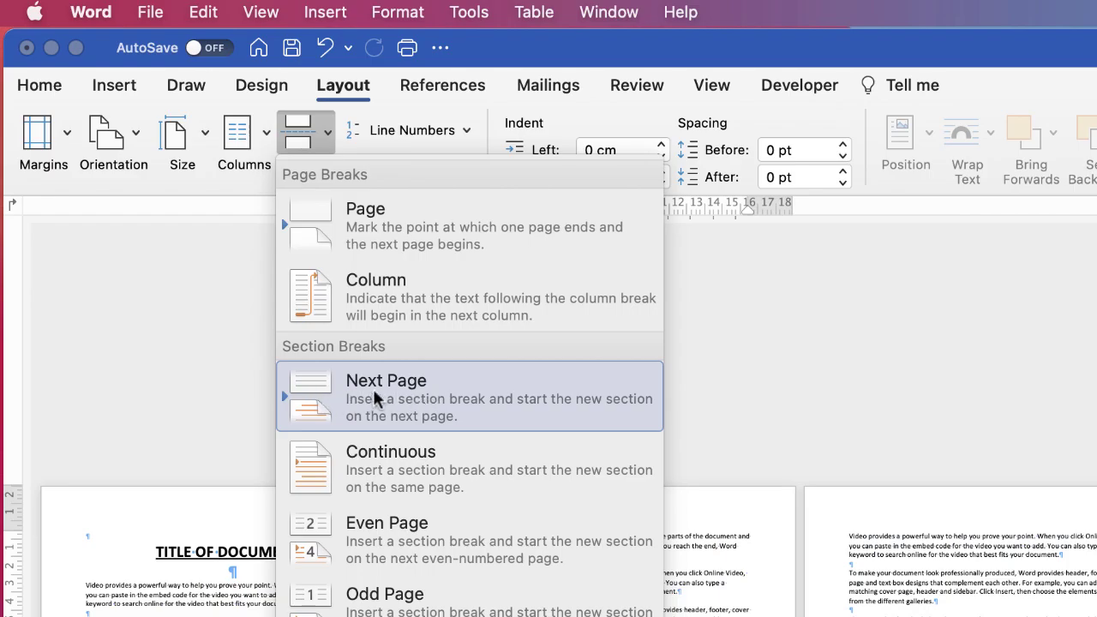
pyautogui.click(420, 387)
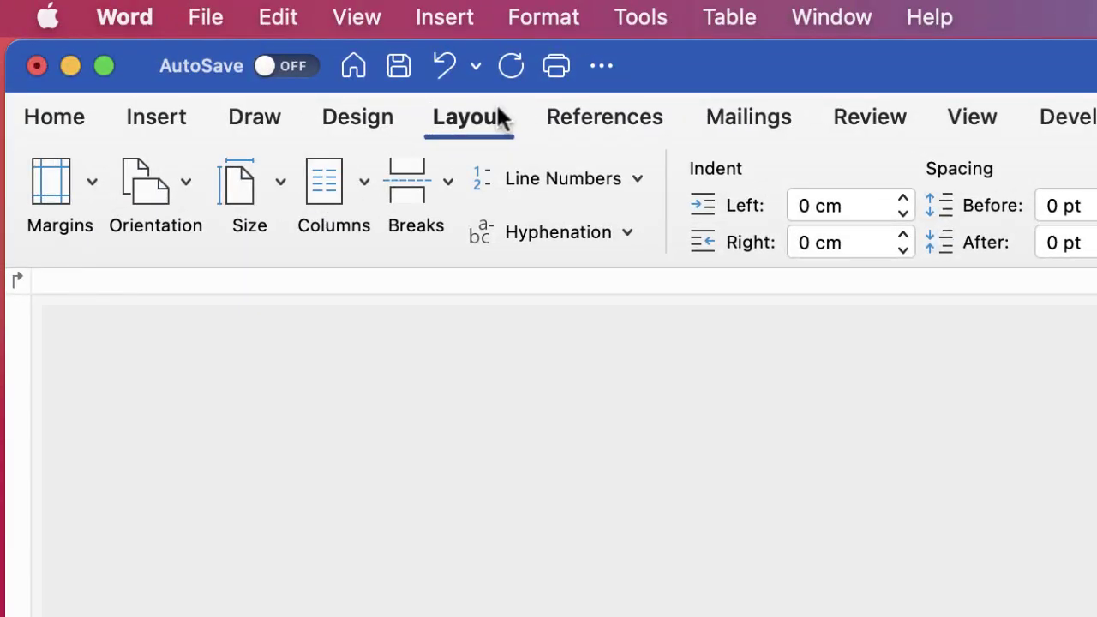
# - Insert a second Next Page section break to create a third section
pyautogui.click(448, 180)
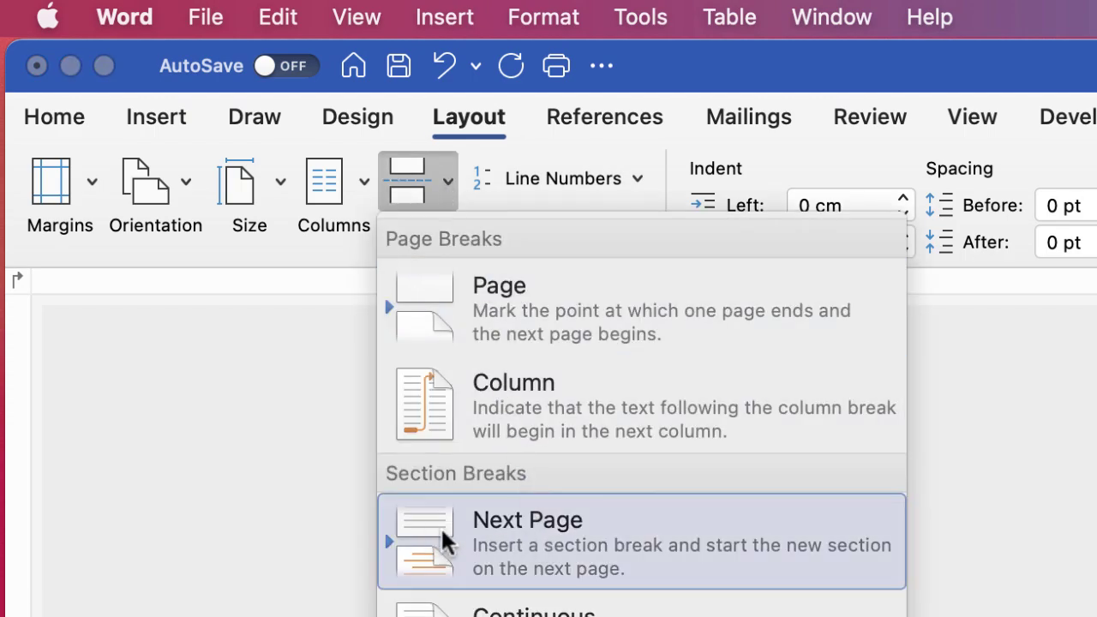
pyautogui.click(615, 539)
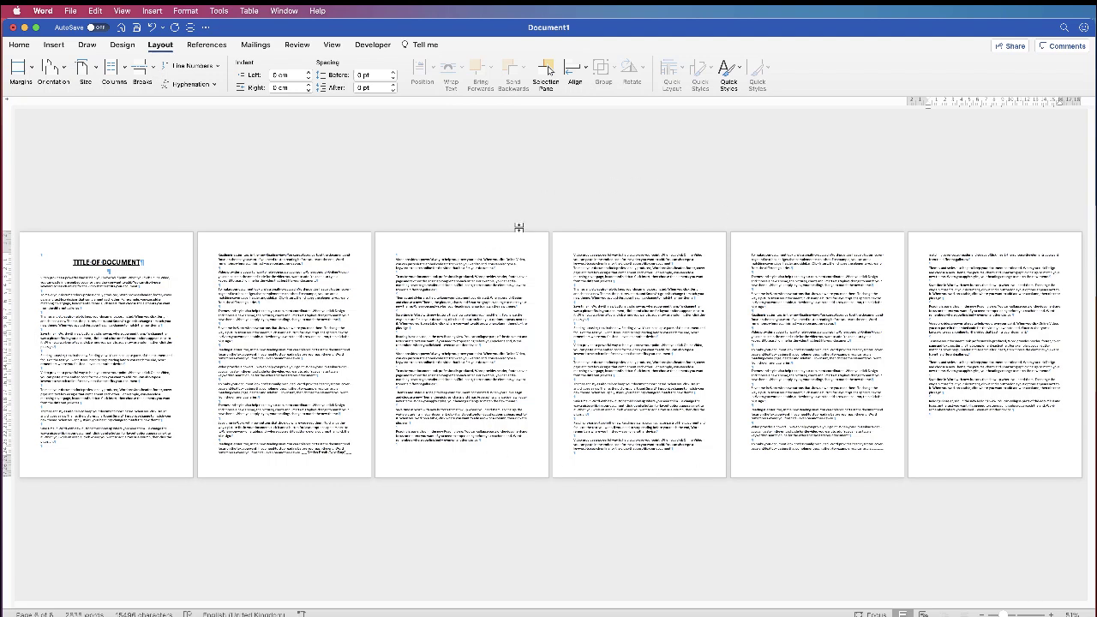
# - Open header editing, type SECTION BREAK in the Section 2 header, then erase it
pyautogui.doubleClick(467, 466)
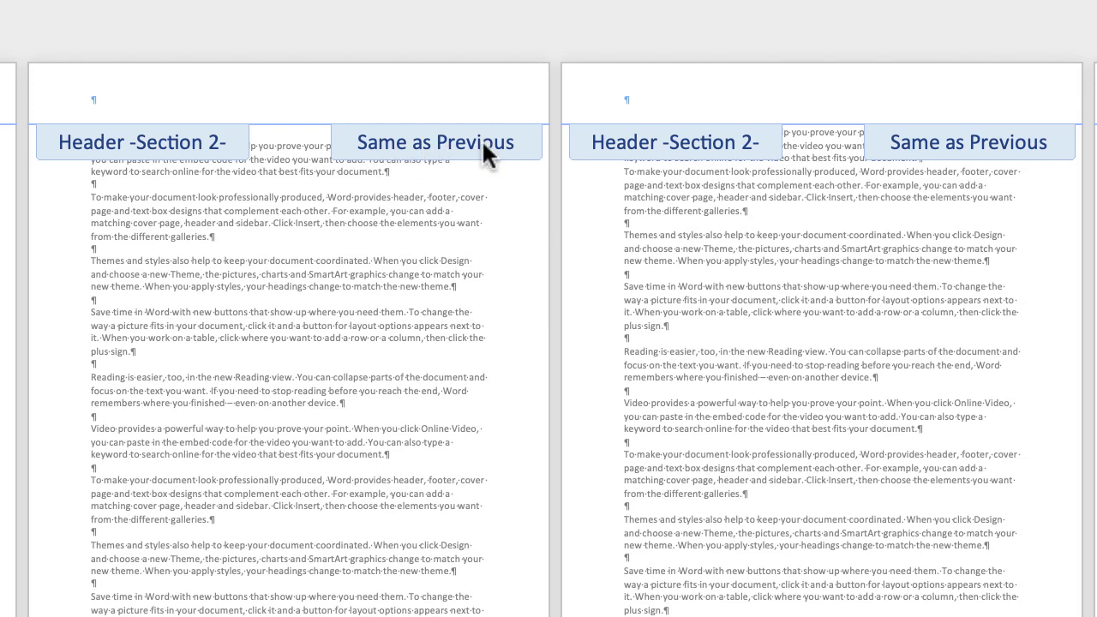
pyautogui.click(92, 101)
pyautogui.write('SECTION BREAK')
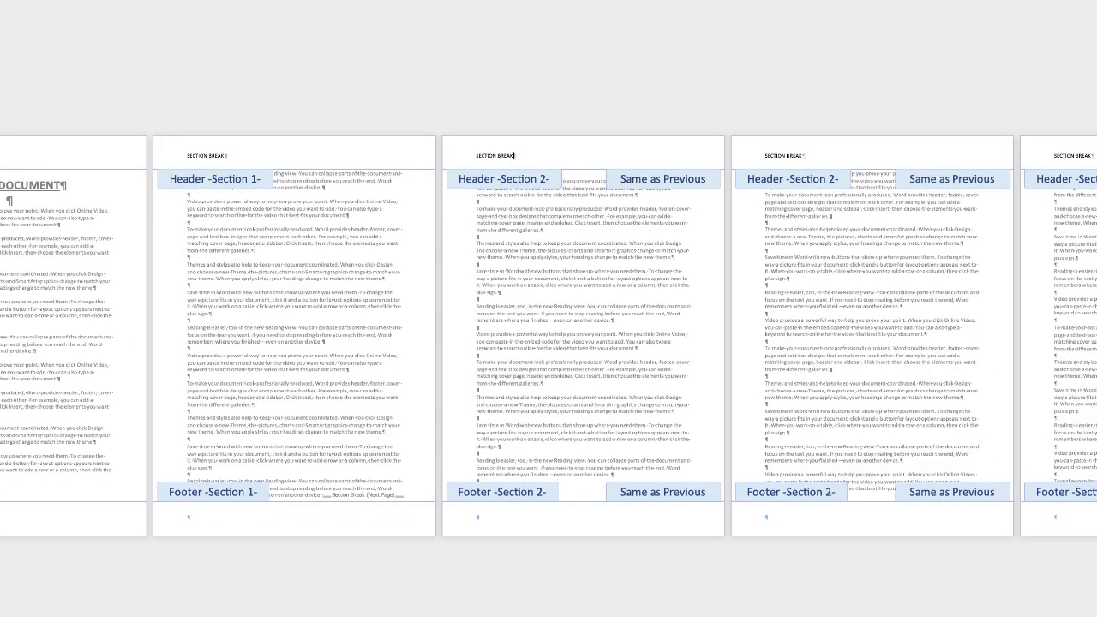
pyautogui.press('BackSpace')
pyautogui.press('BackSpace')
pyautogui.press('BackSpace')
pyautogui.press('BackSpace')
pyautogui.press('BackSpace')
pyautogui.press('BackSpace')
pyautogui.press('BackSpace')
pyautogui.press('BackSpace')
pyautogui.press('BackSpace')
pyautogui.press('BackSpace')
pyautogui.press('BackSpace')
pyautogui.press('BackSpace')
pyautogui.press('BackSpace')
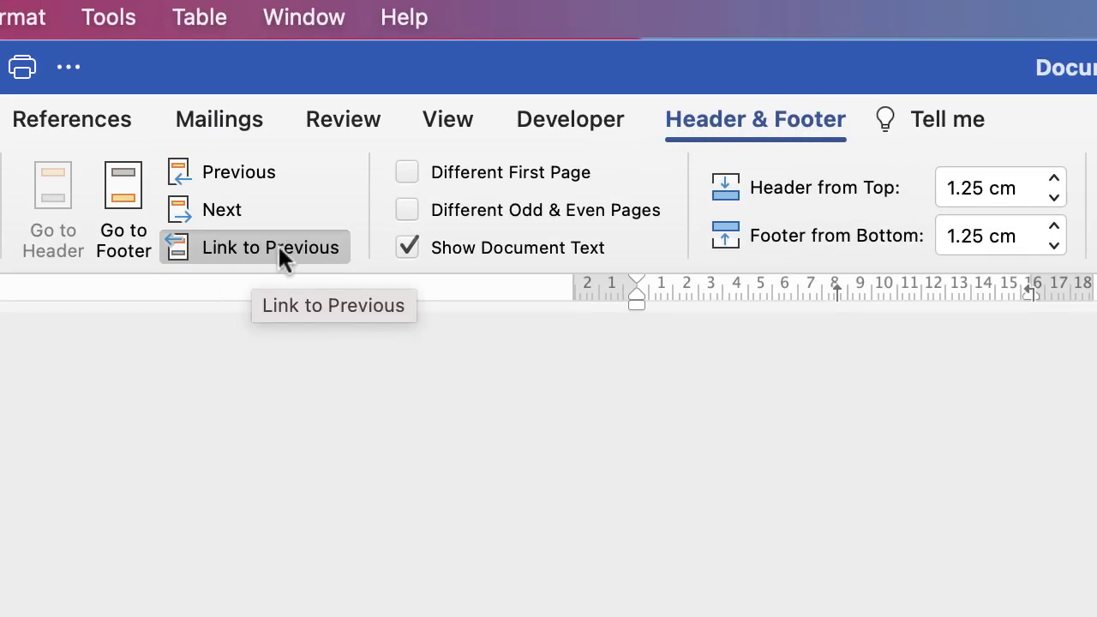
# - Turn off Link to Previous for the Section 2 header and go to page 3's header
pyautogui.click(182, 245)
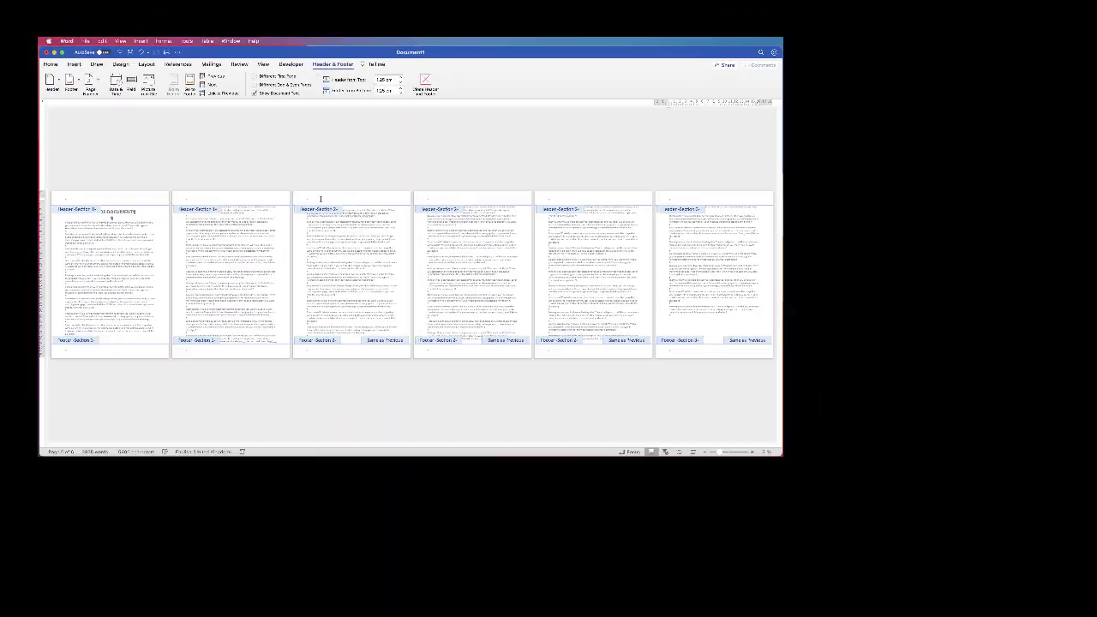
pyautogui.click(334, 203)
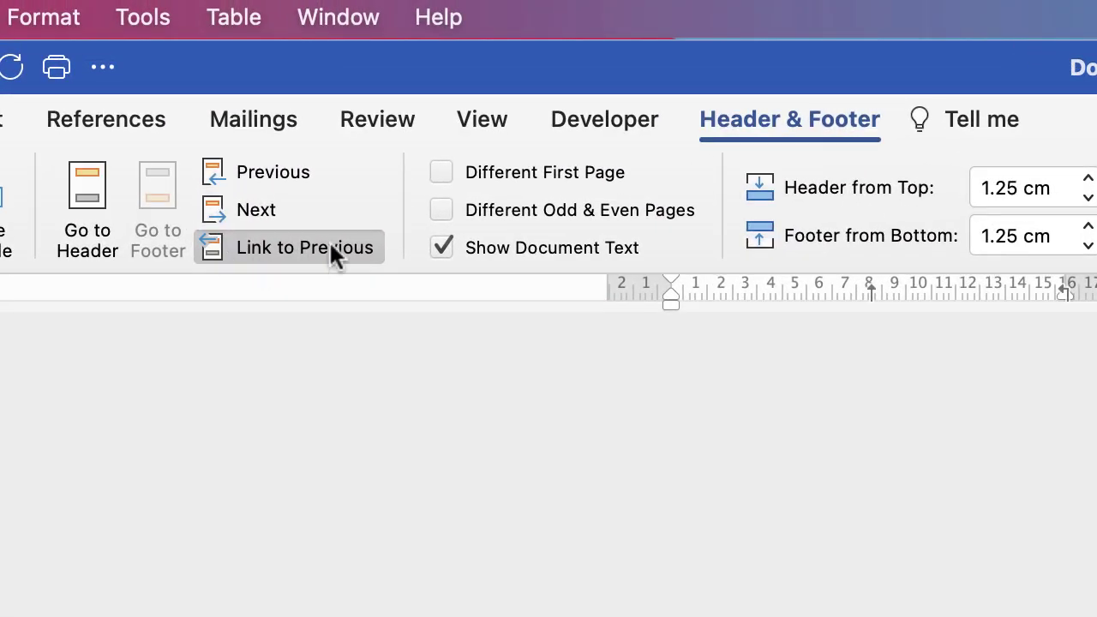
# - Unlink the Section 2 footer from Section 1 and type SECTION BREAK in it
pyautogui.click(332, 244)
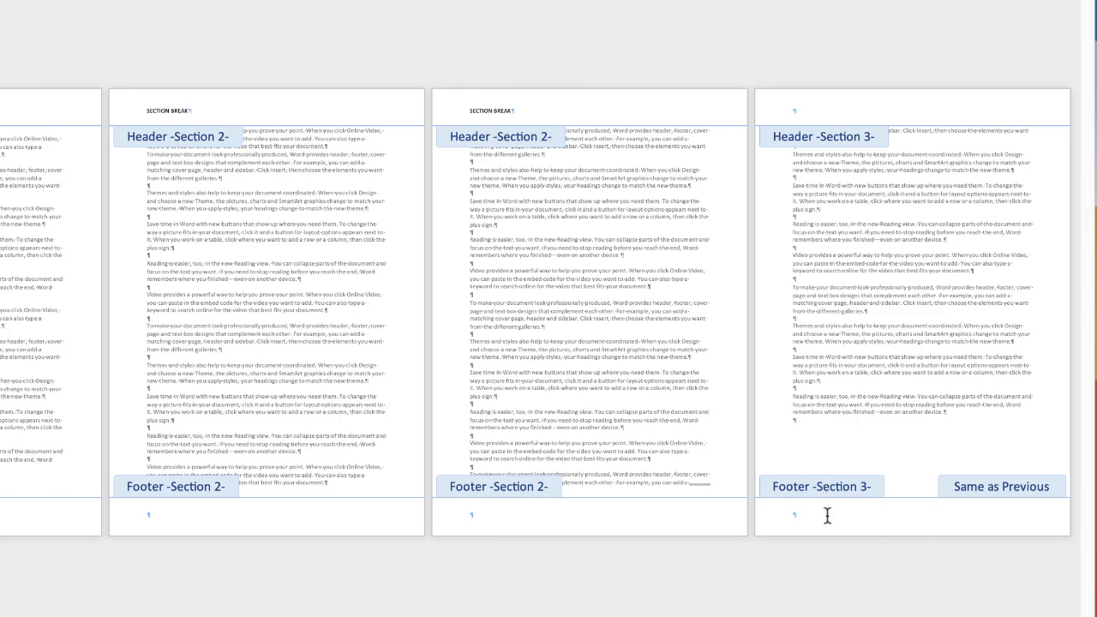
pyautogui.click(827, 515)
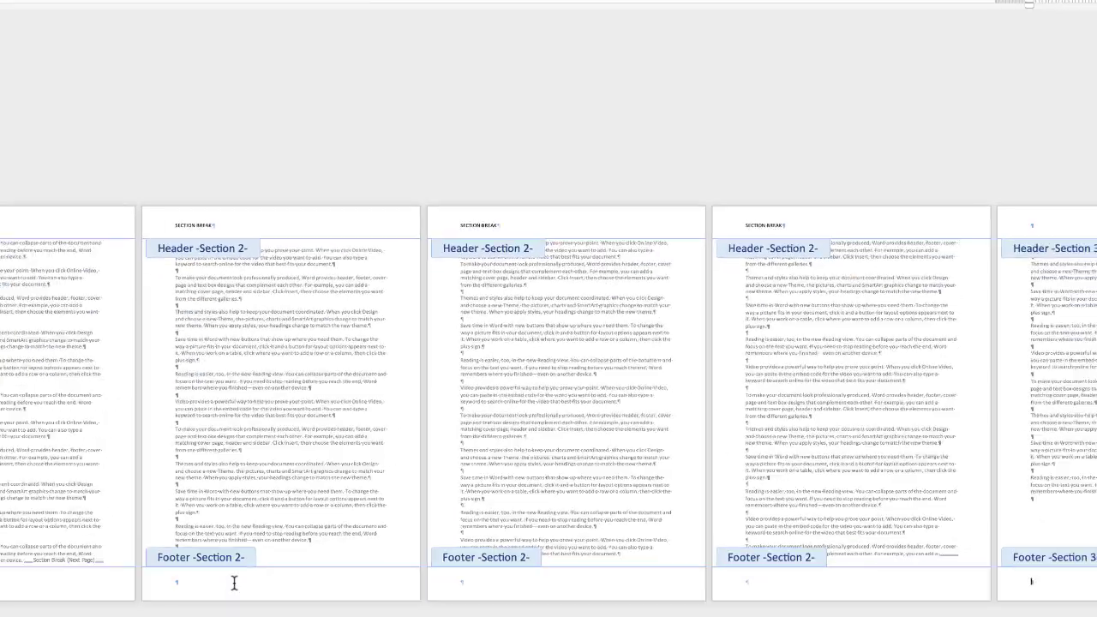
pyautogui.write('SECT')
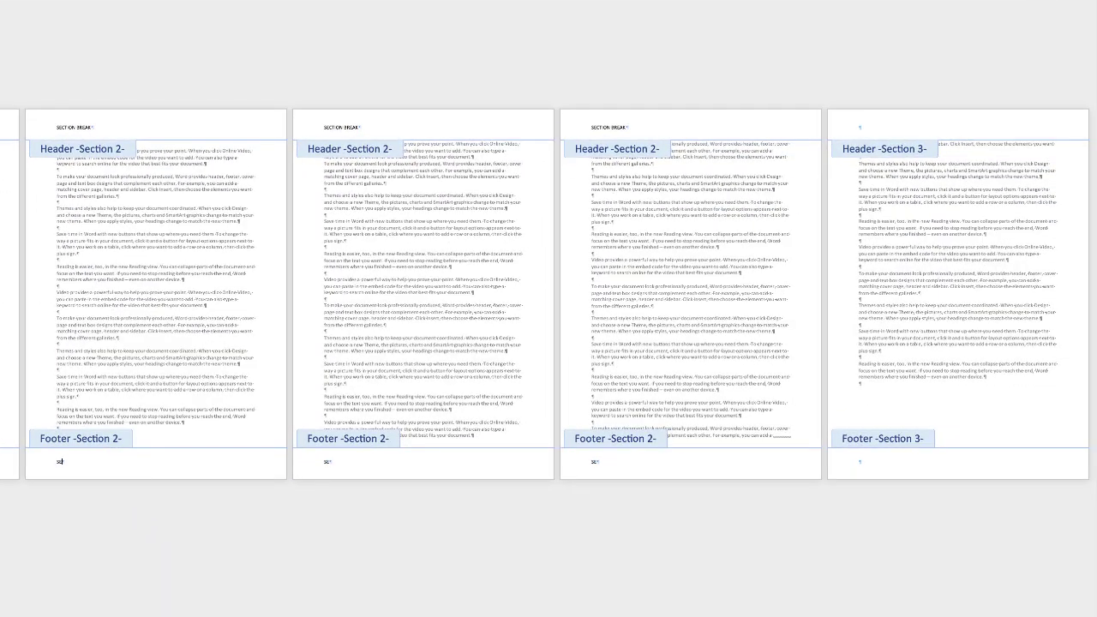
pyautogui.write('ION BREAK')
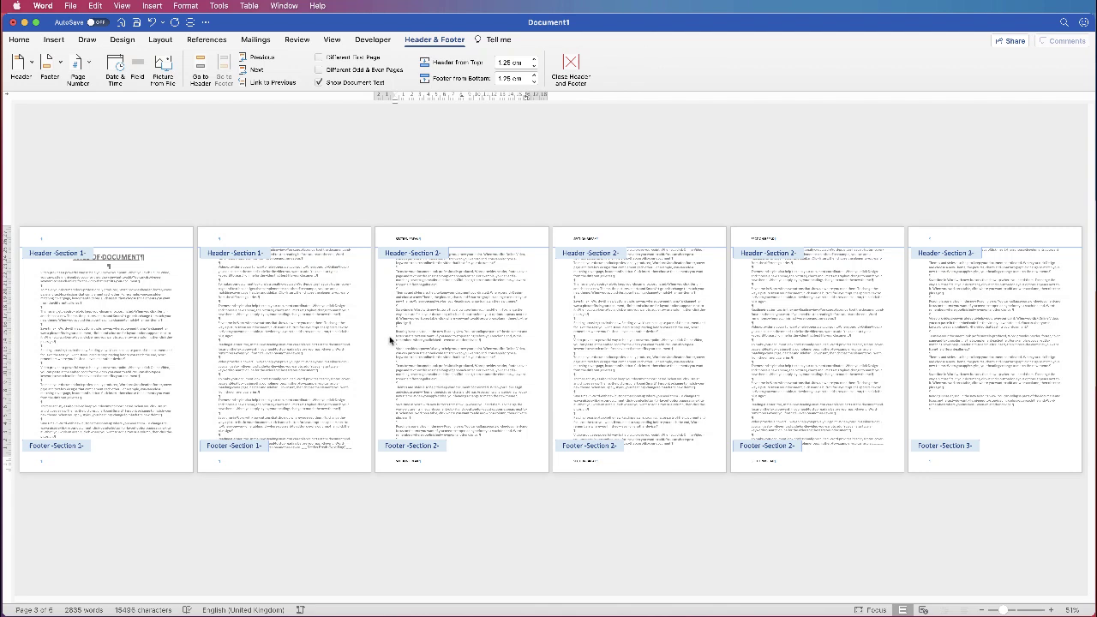
# - Close header and footer editing and delete a Next Page section break
pyautogui.doubleClick(339, 438)
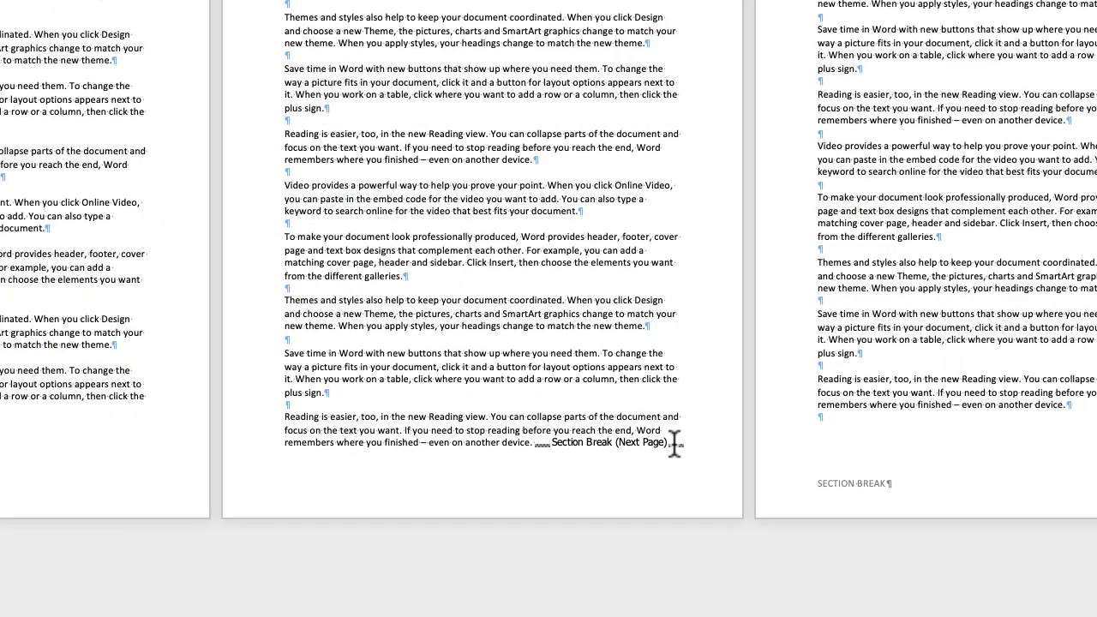
pyautogui.doubleClick(673, 442)
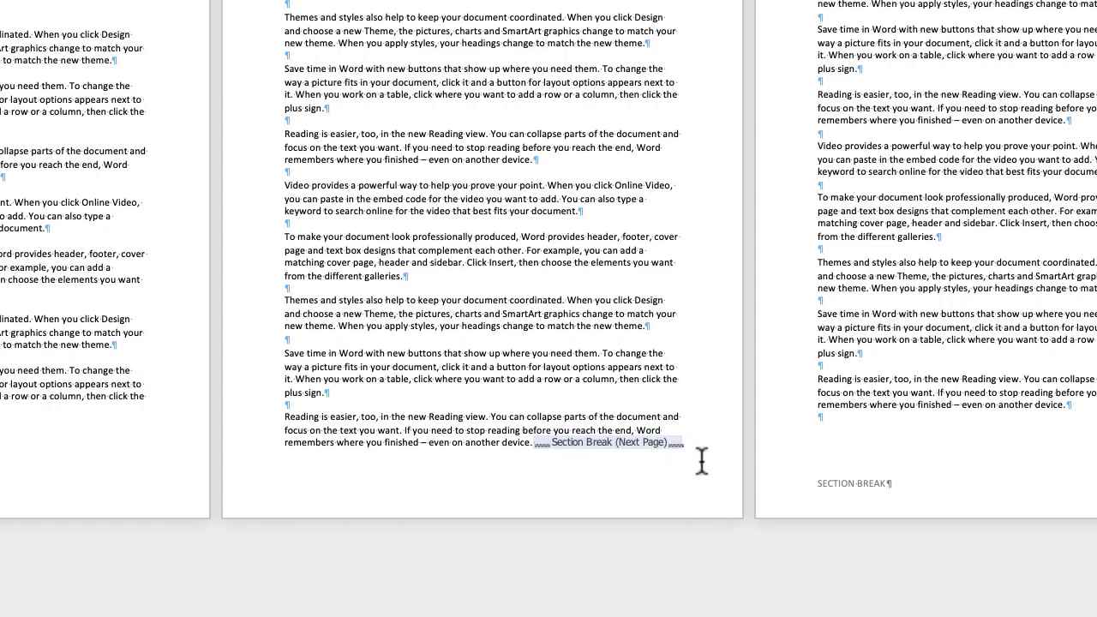
pyautogui.press('Delete')
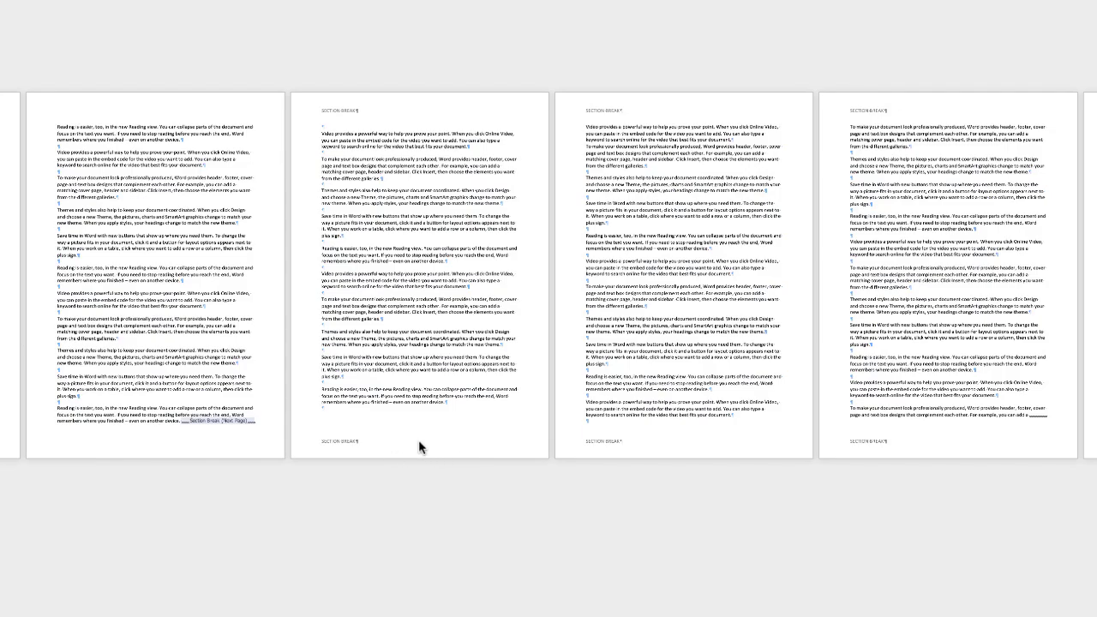
# - Delete the remaining section breaks on pages 1 and 5
pyautogui.click(230, 422)
pyautogui.press('Delete')
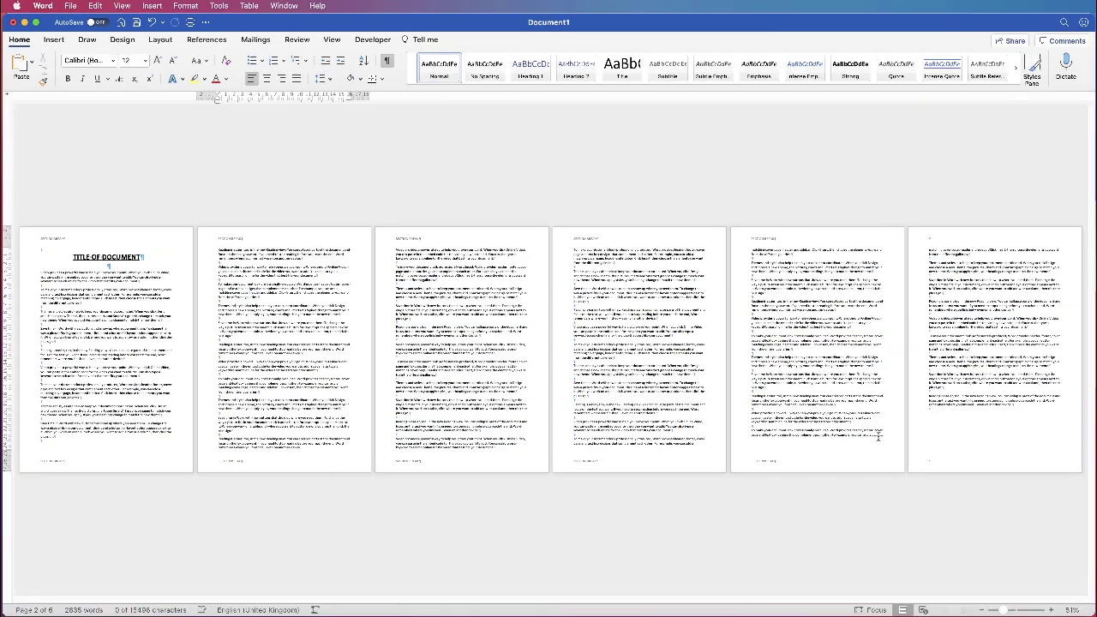
pyautogui.click(878, 437)
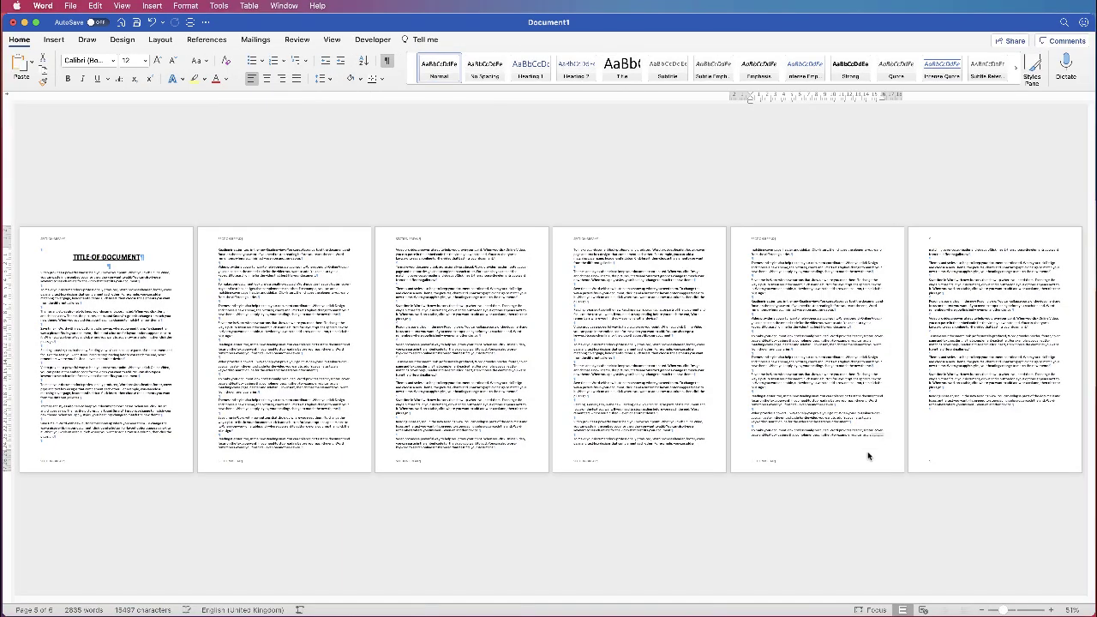
pyautogui.press('Delete')
pyautogui.press('Delete')
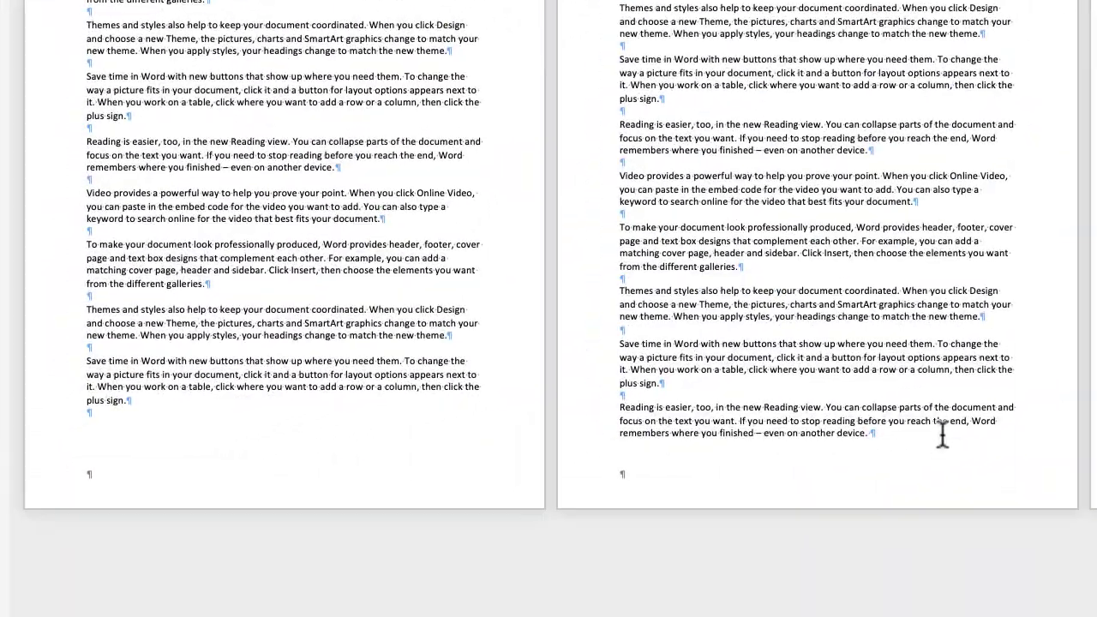
# - Add Next Page section breaks after 'another device.' on page 1 and at page 2's last line
pyautogui.click(328, 448)
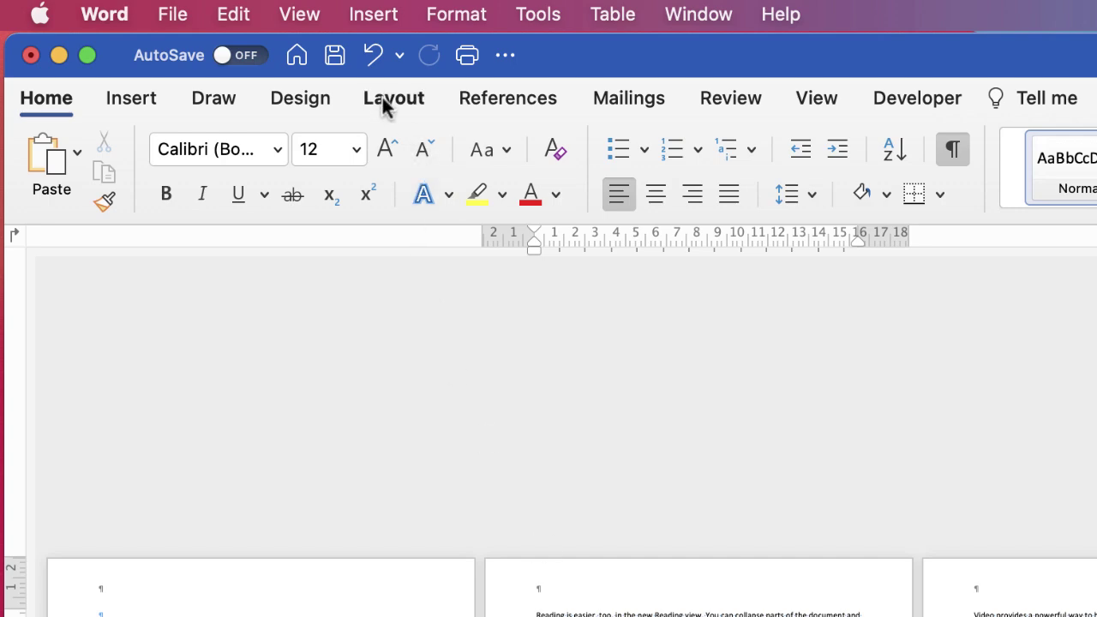
pyautogui.click(384, 74)
pyautogui.click(378, 154)
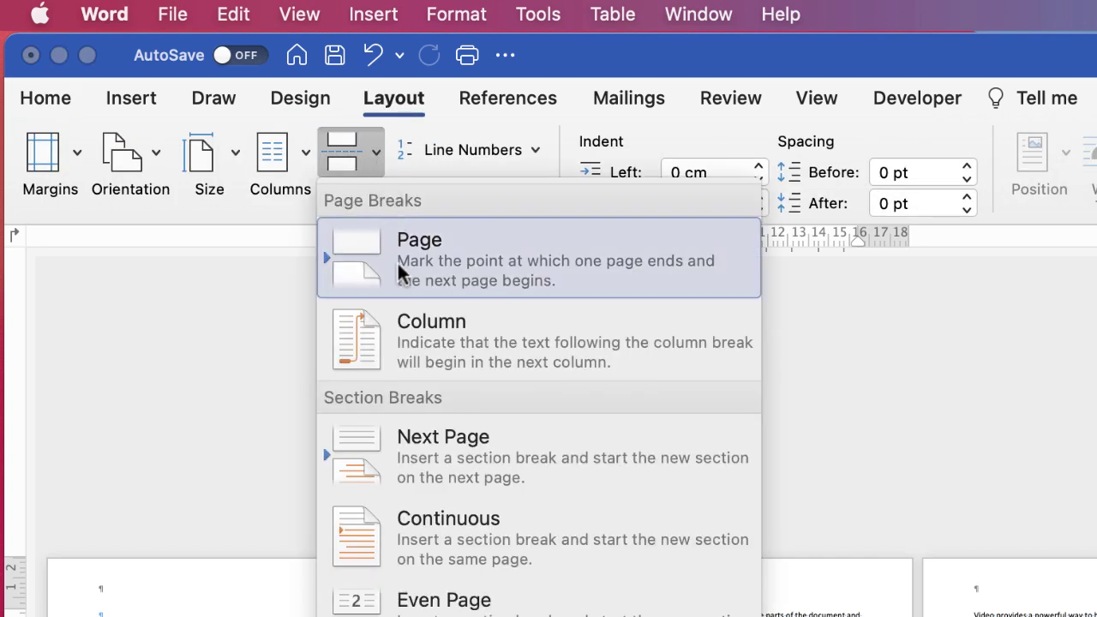
pyautogui.click(450, 458)
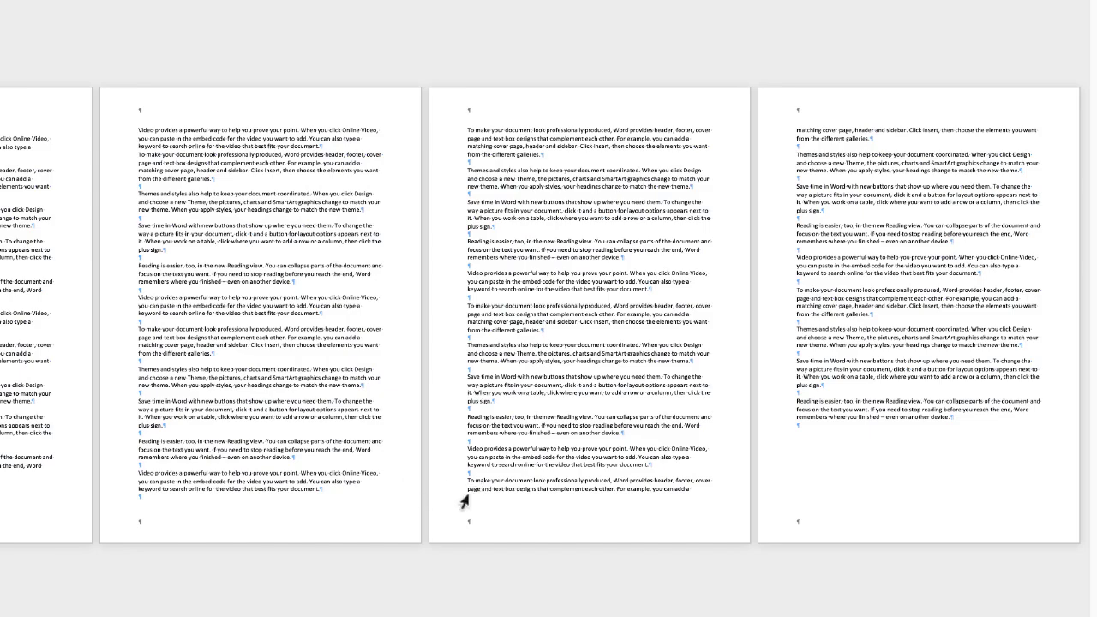
pyautogui.click(355, 497)
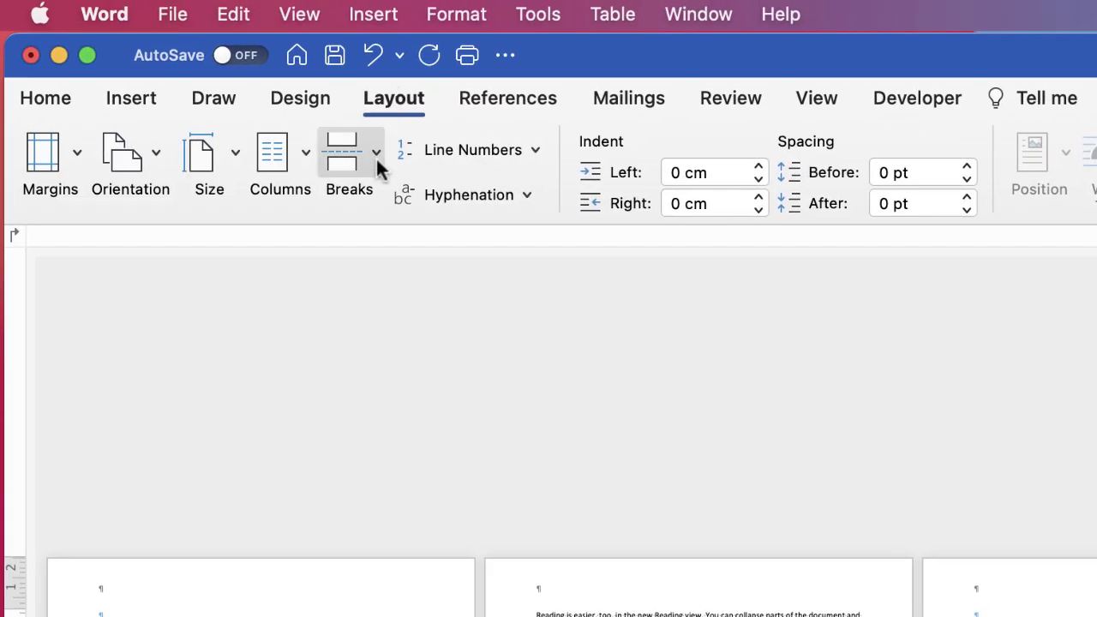
pyautogui.click(375, 156)
pyautogui.click(357, 452)
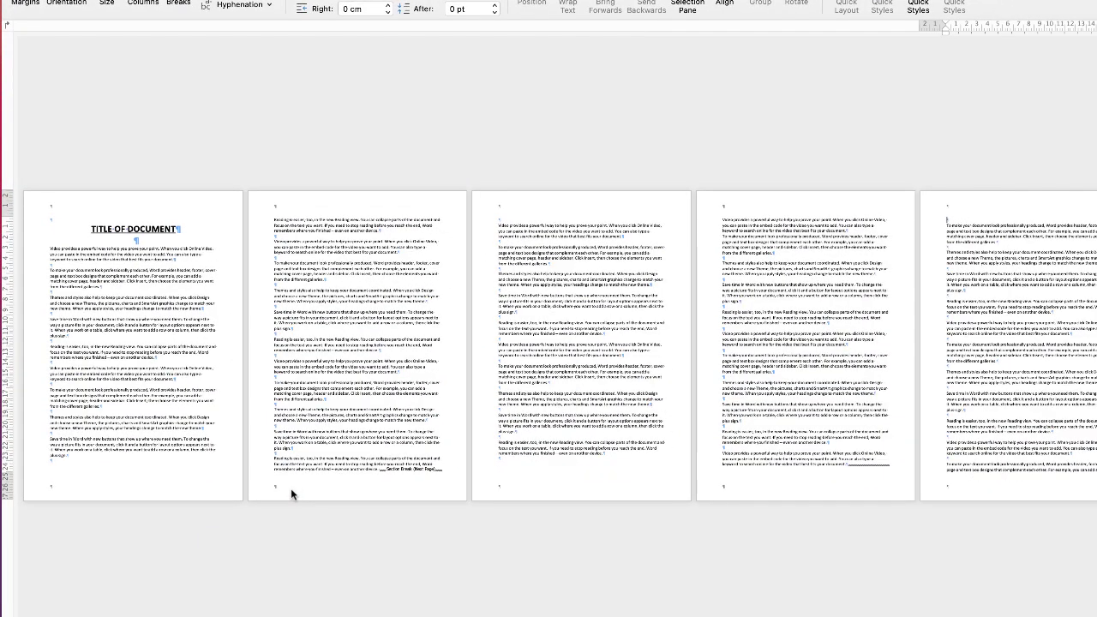
# - Open footer editing and turn off Link to Previous for the Section 2 footer and header
pyautogui.doubleClick(292, 492)
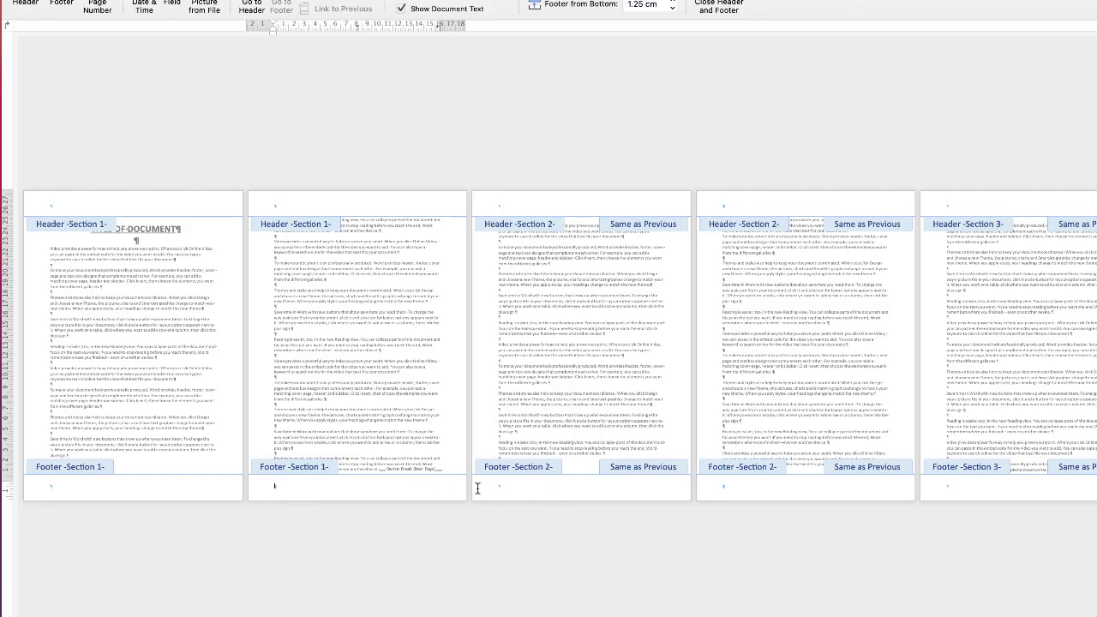
pyautogui.click(514, 487)
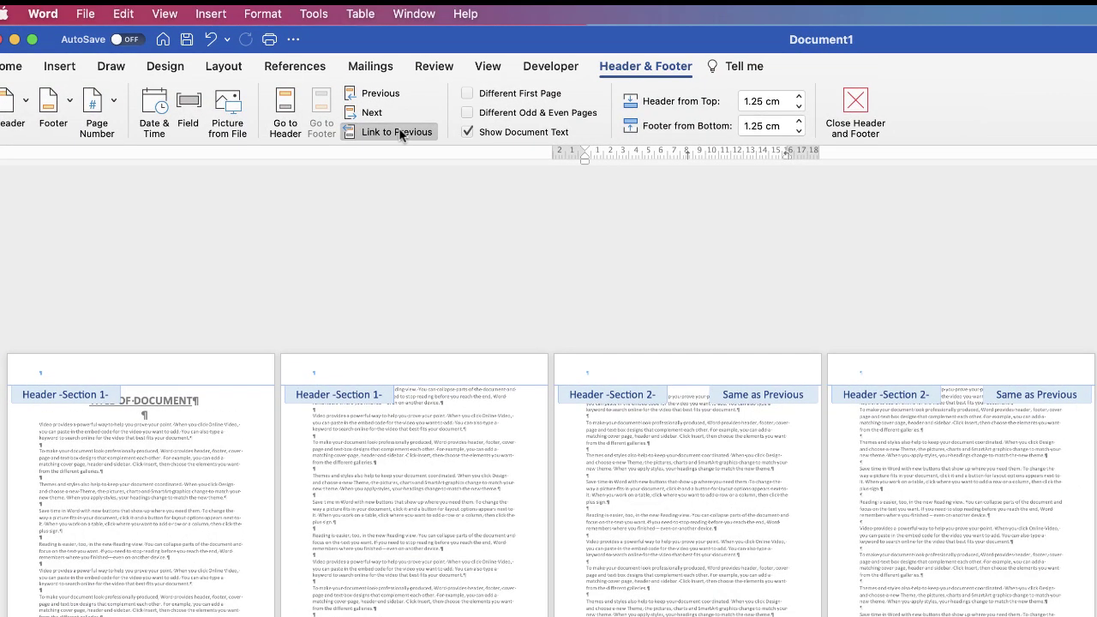
pyautogui.click(334, 9)
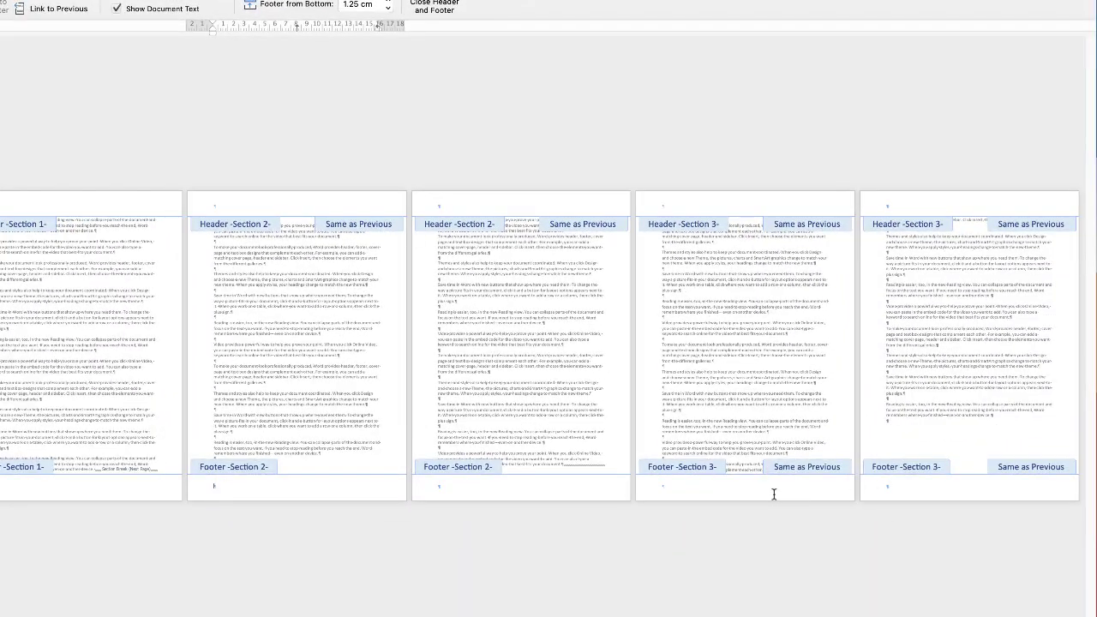
pyautogui.click(774, 495)
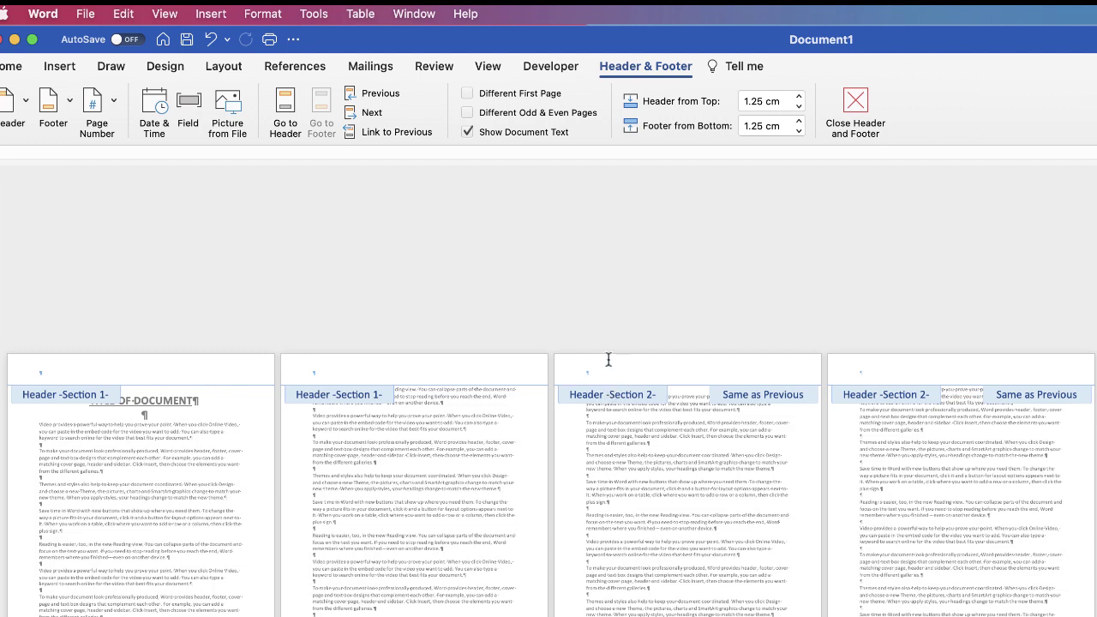
pyautogui.click(606, 369)
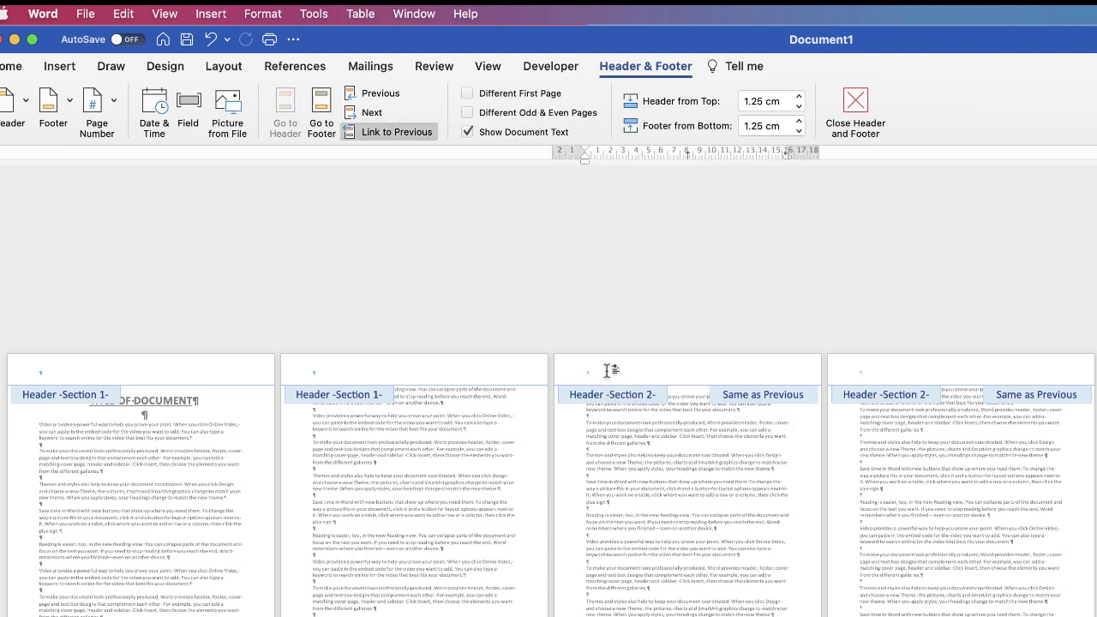
pyautogui.click(385, 133)
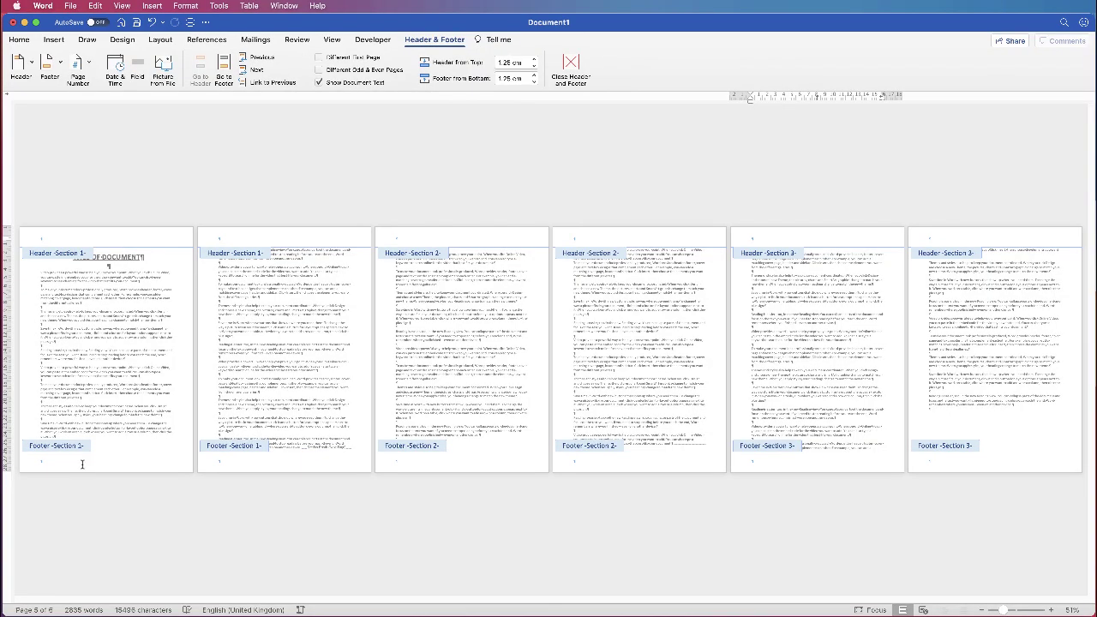
# - Type SECTION BREAK in the Section 3 footer and SECTION 3 HEADER in its header
pyautogui.click(79, 236)
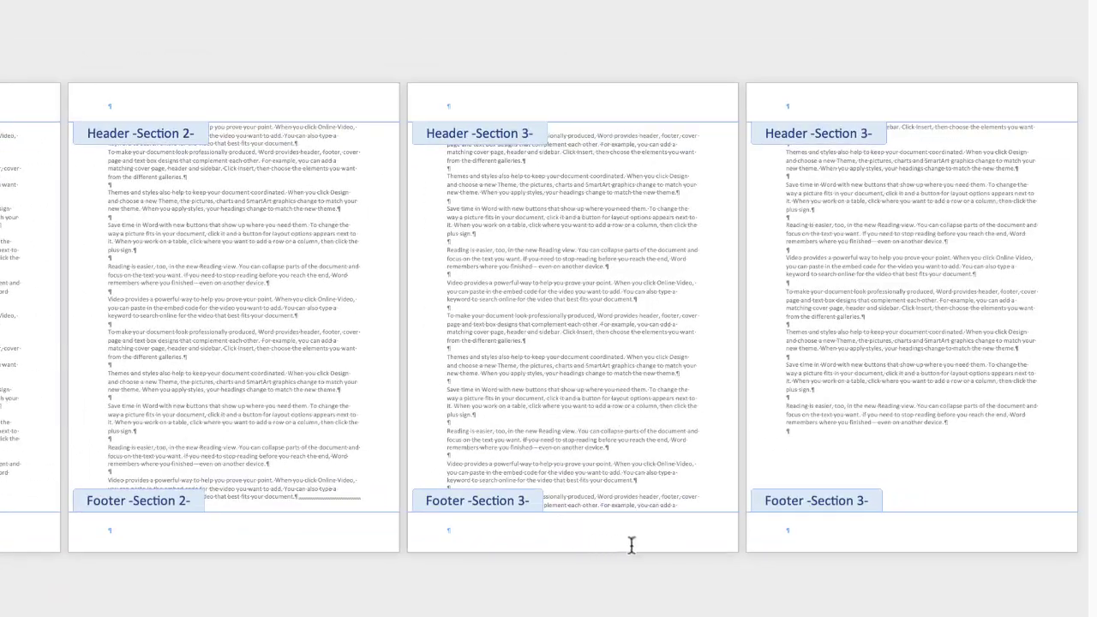
pyautogui.click(504, 527)
pyautogui.write('SECTION')
pyautogui.write(' BREAK')
pyautogui.write('SECTION 3')
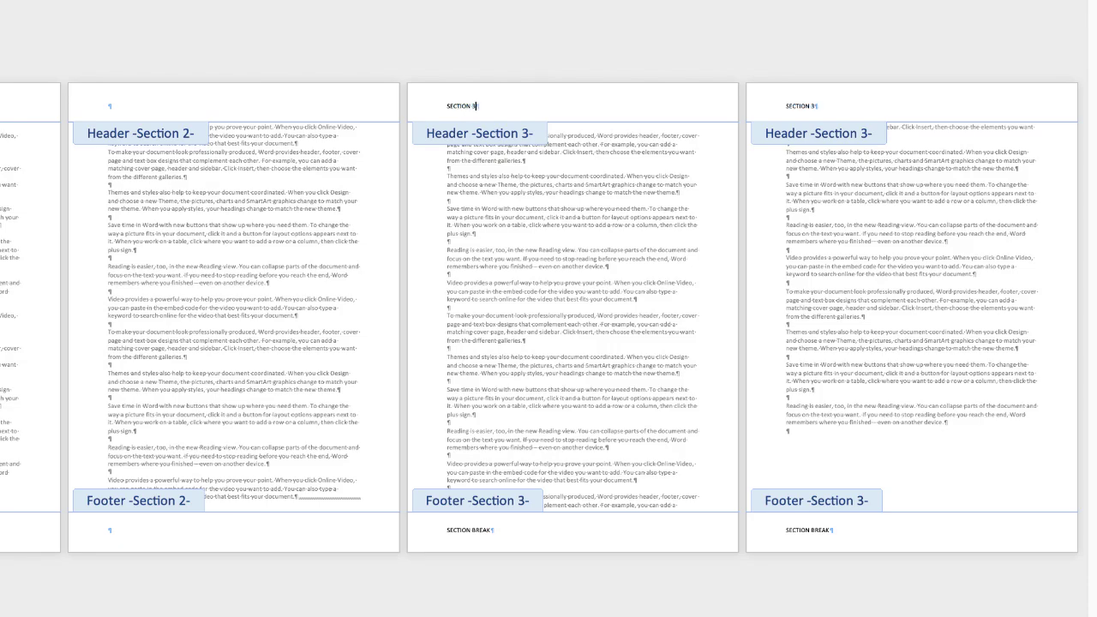
pyautogui.write(' HEADER')
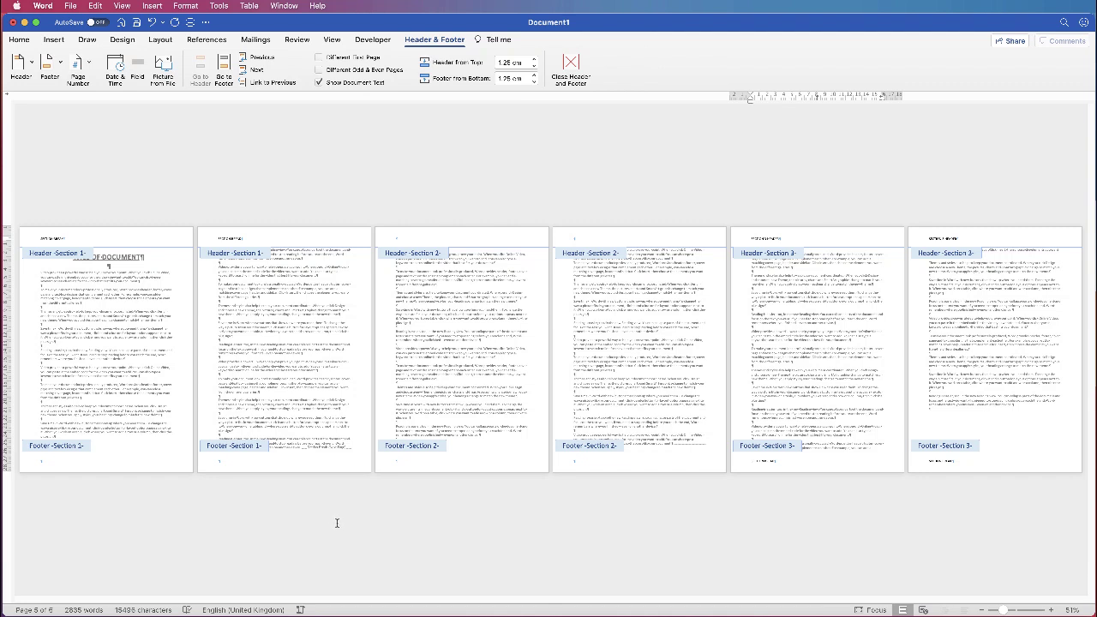
# - Undo the SECTION BREAK text just typed into the Section 3 footer
pyautogui.click(782, 463)
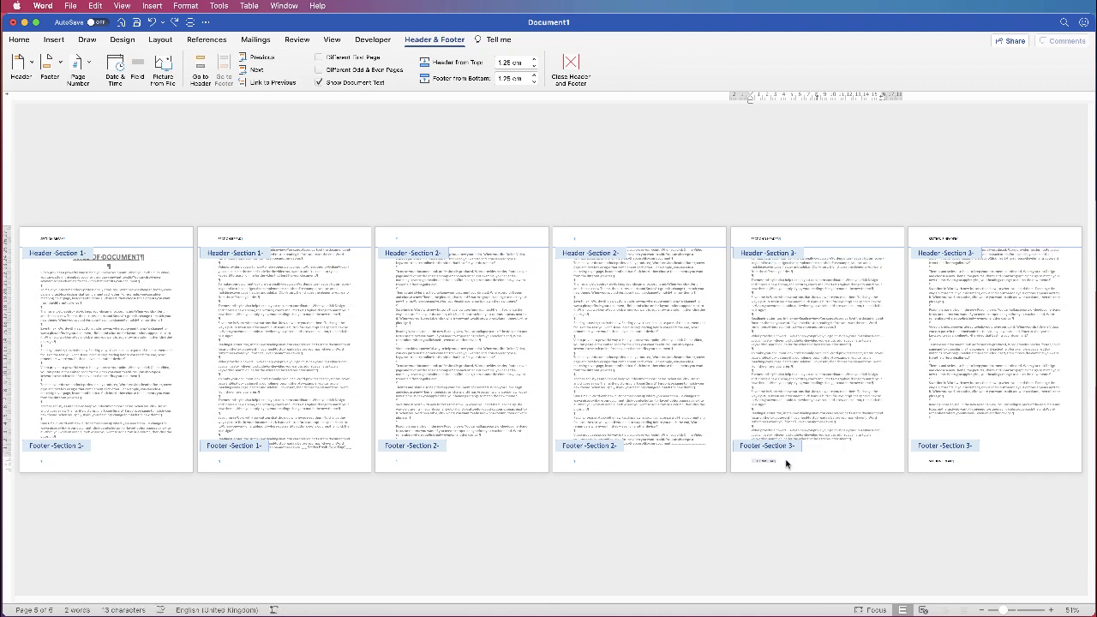
pyautogui.press('super+z')
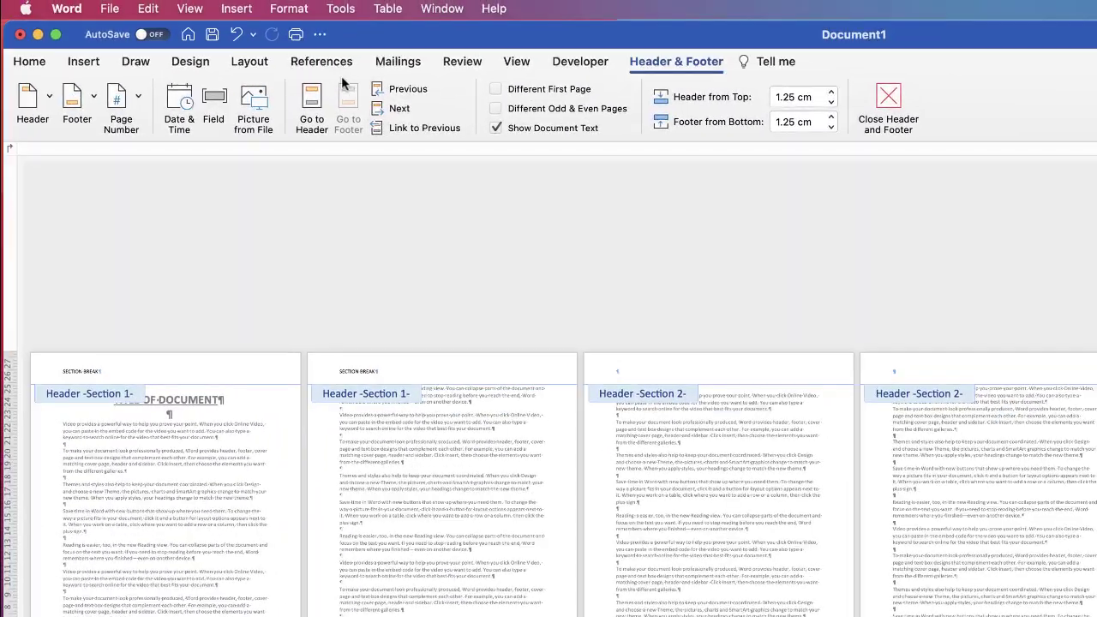
# - Link the Section 3 footer to Section 2's footer, accepting the replacement of its content
pyautogui.click(394, 131)
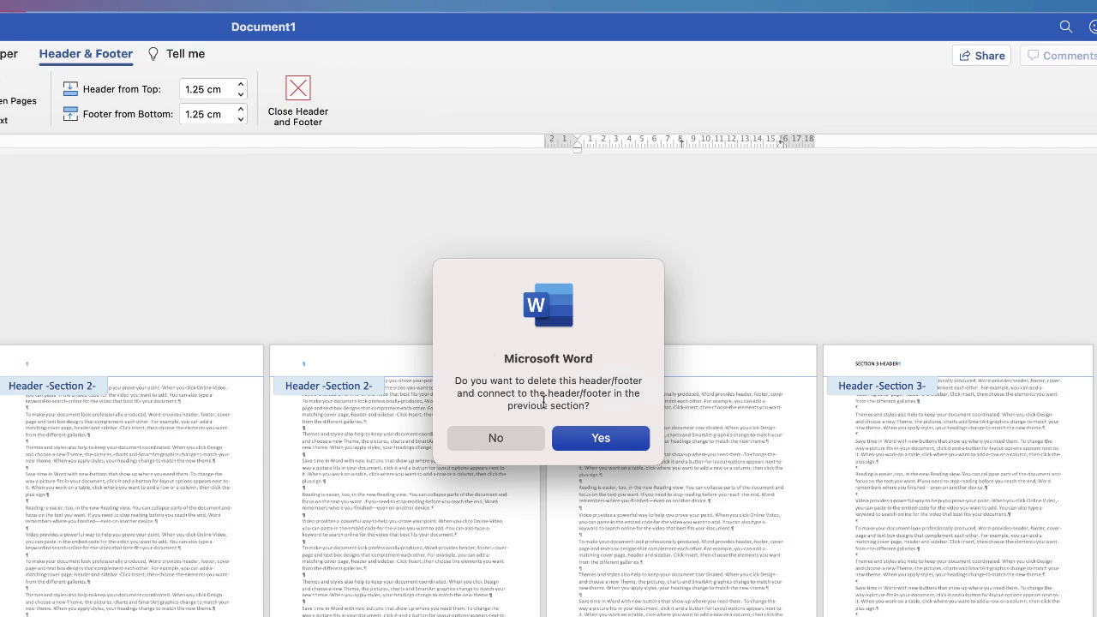
pyautogui.click(603, 440)
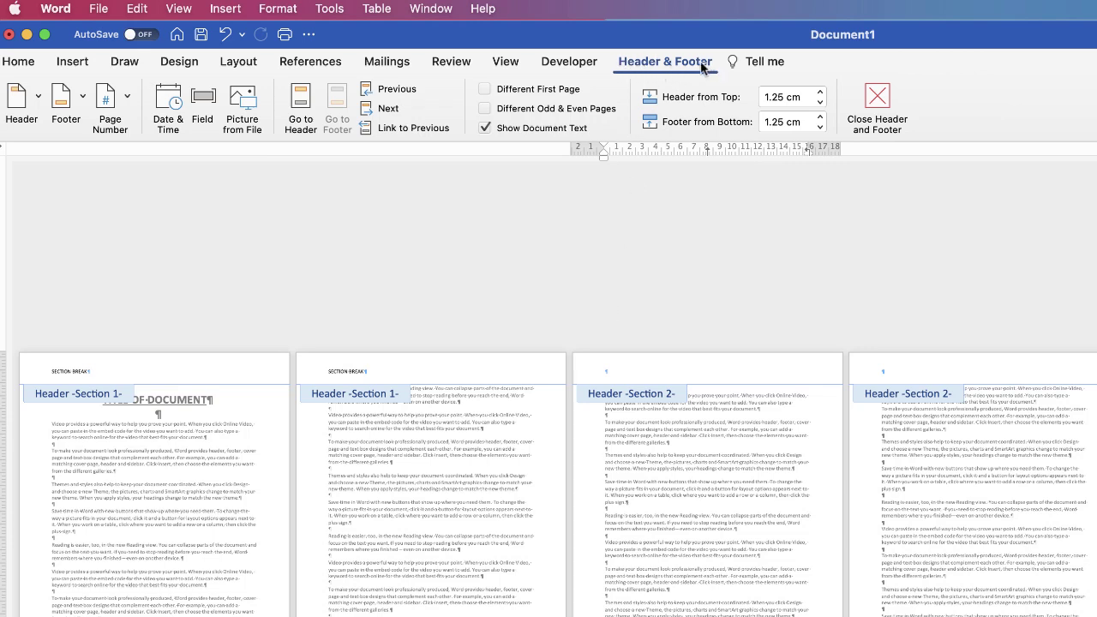
# - Insert page numbers with Centre alignment in the footers, then move into the Section 2 footer
pyautogui.click(128, 100)
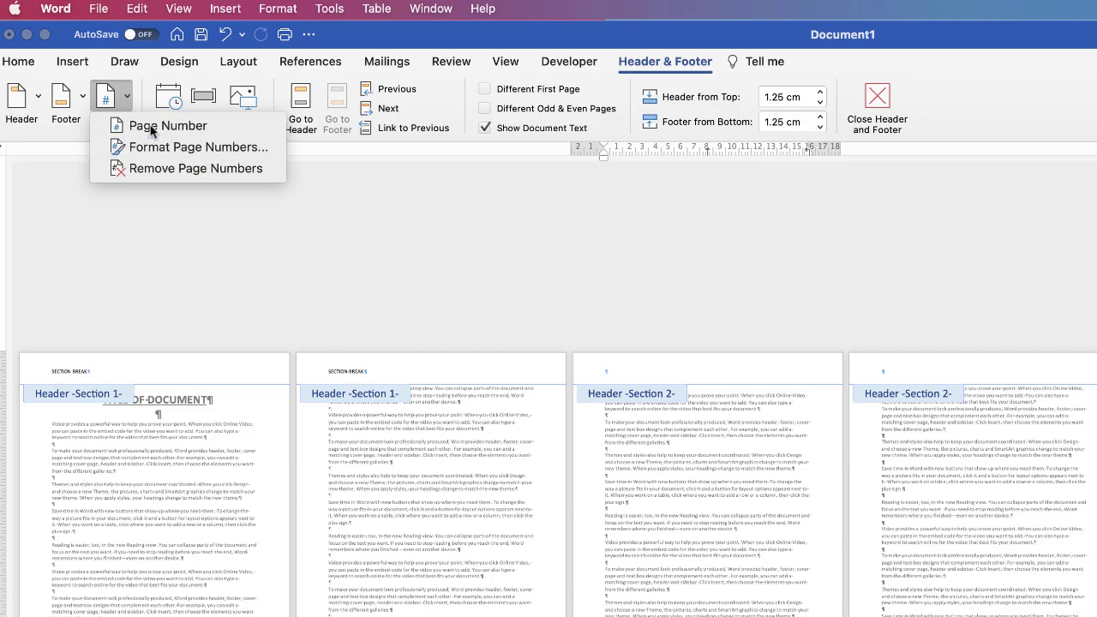
pyautogui.click(149, 126)
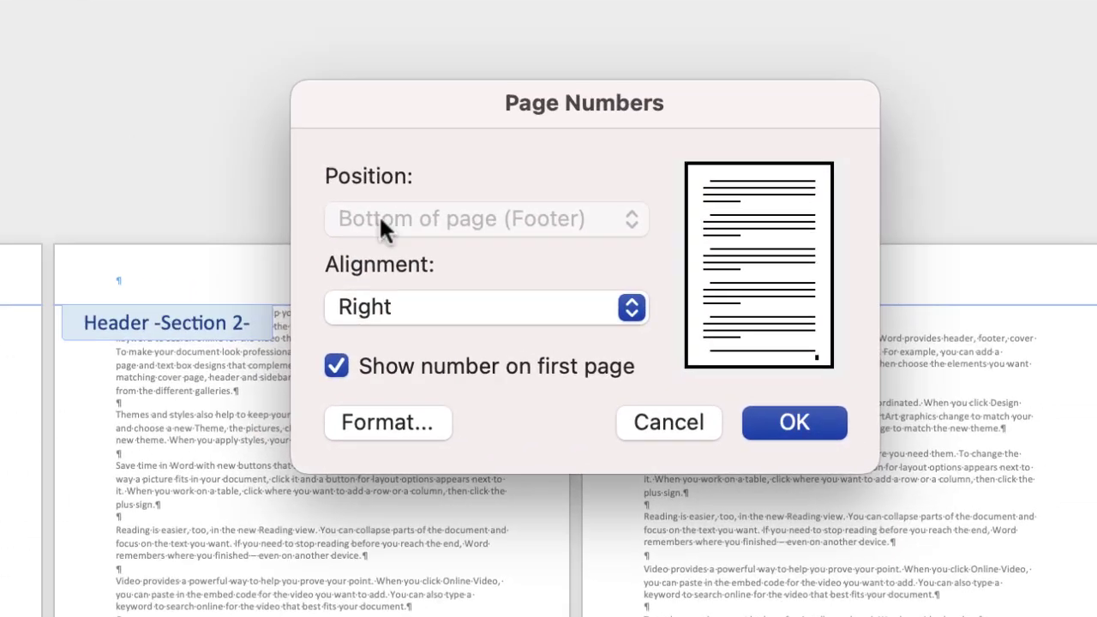
pyautogui.click(937, 359)
pyautogui.click(373, 273)
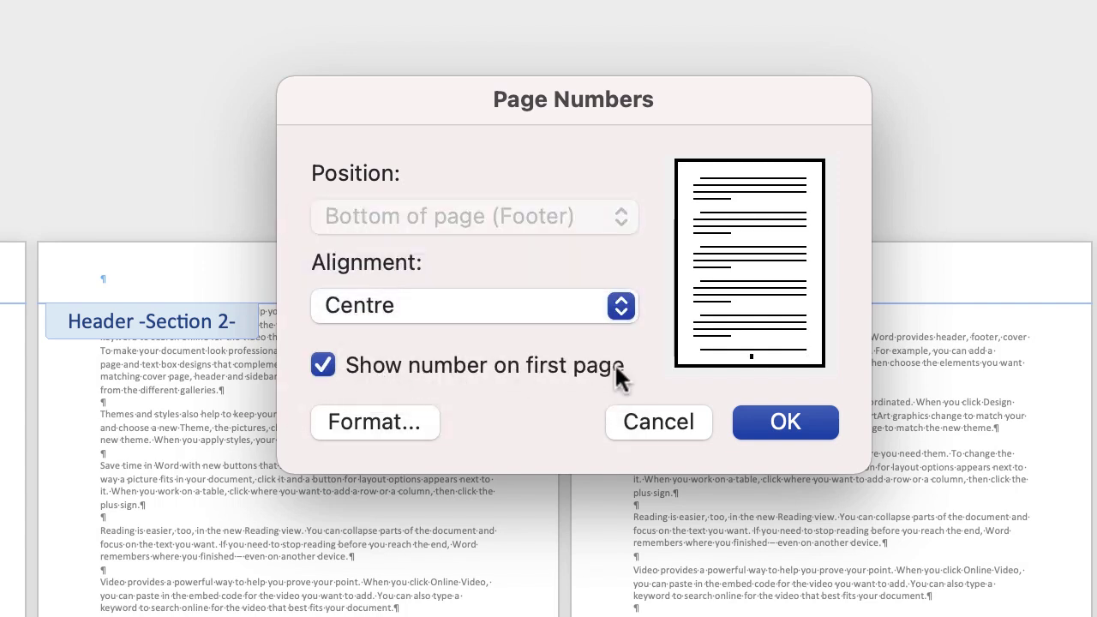
pyautogui.click(785, 423)
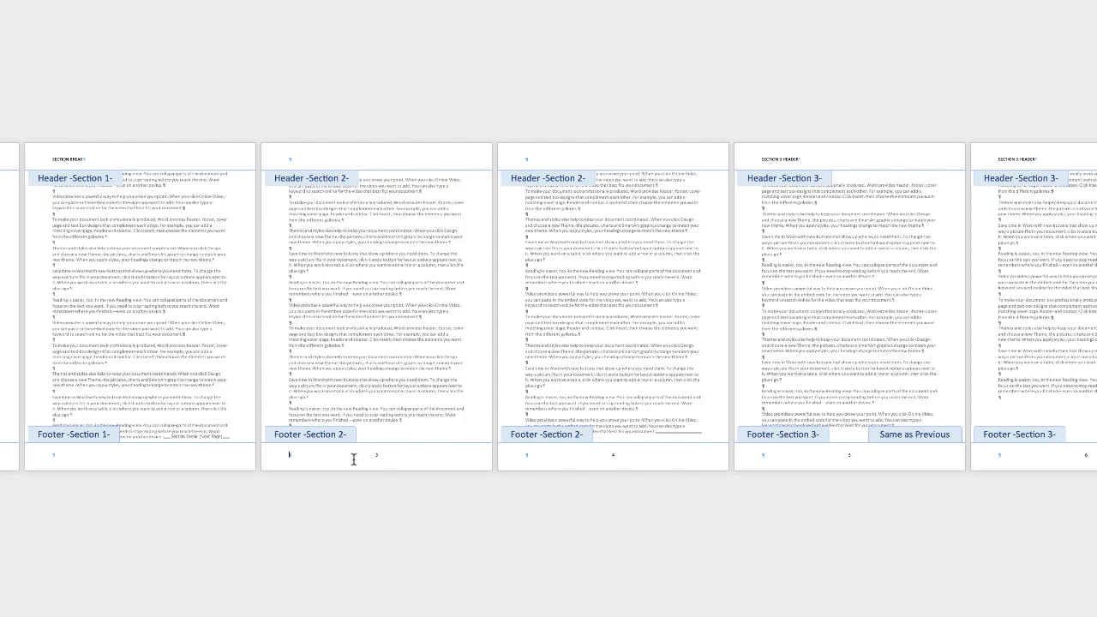
pyautogui.click(375, 451)
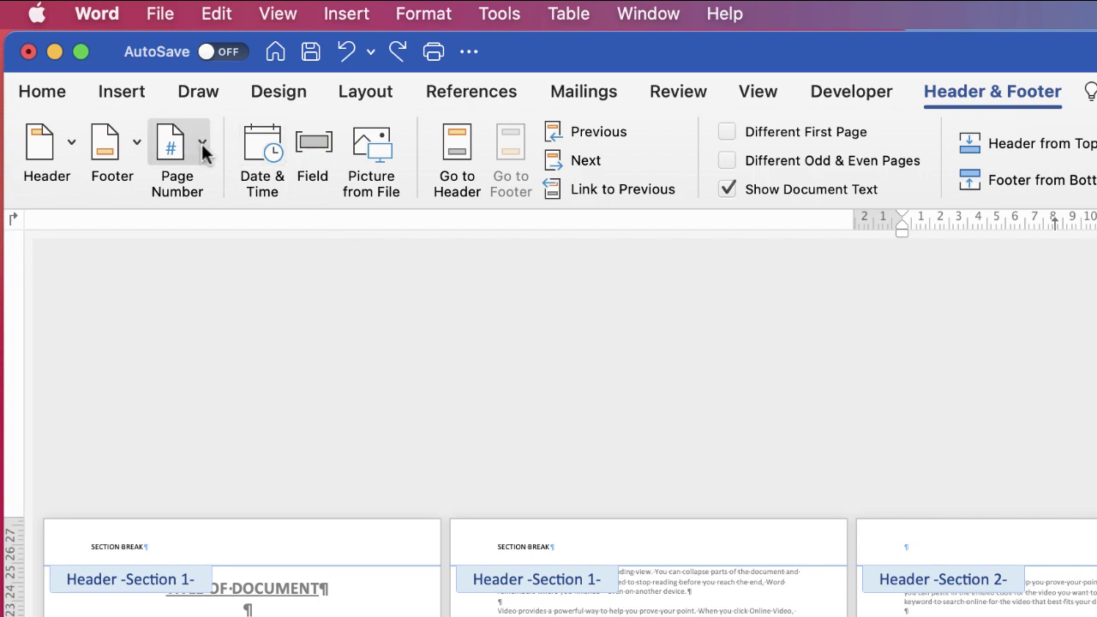
# - Insert centred page numbers in Section 2, formatted to start at 1
pyautogui.click(201, 143)
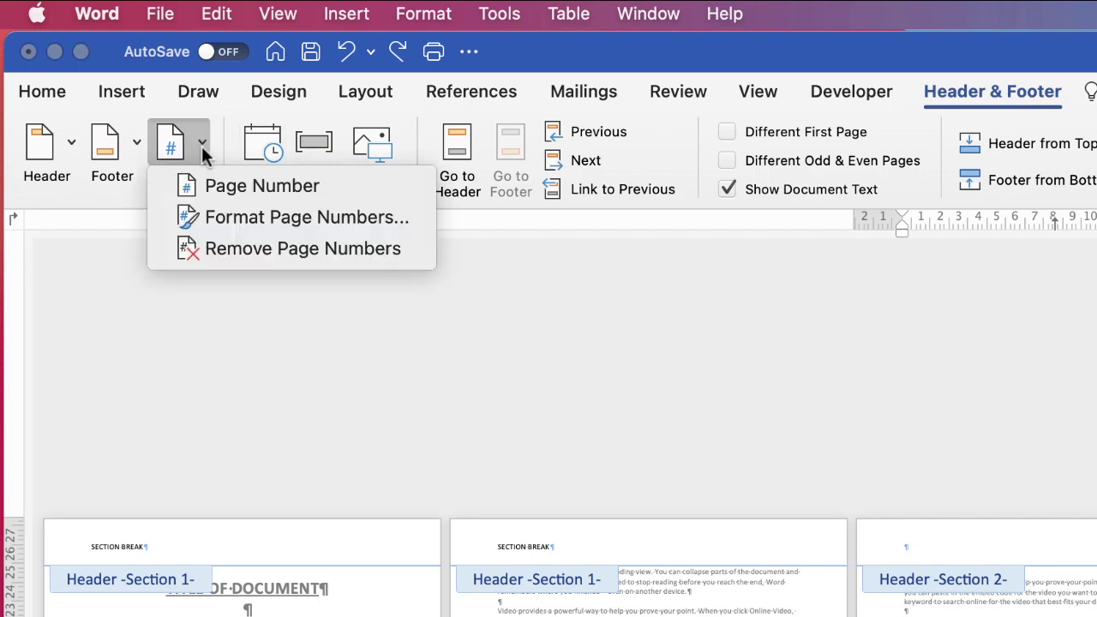
pyautogui.click(219, 187)
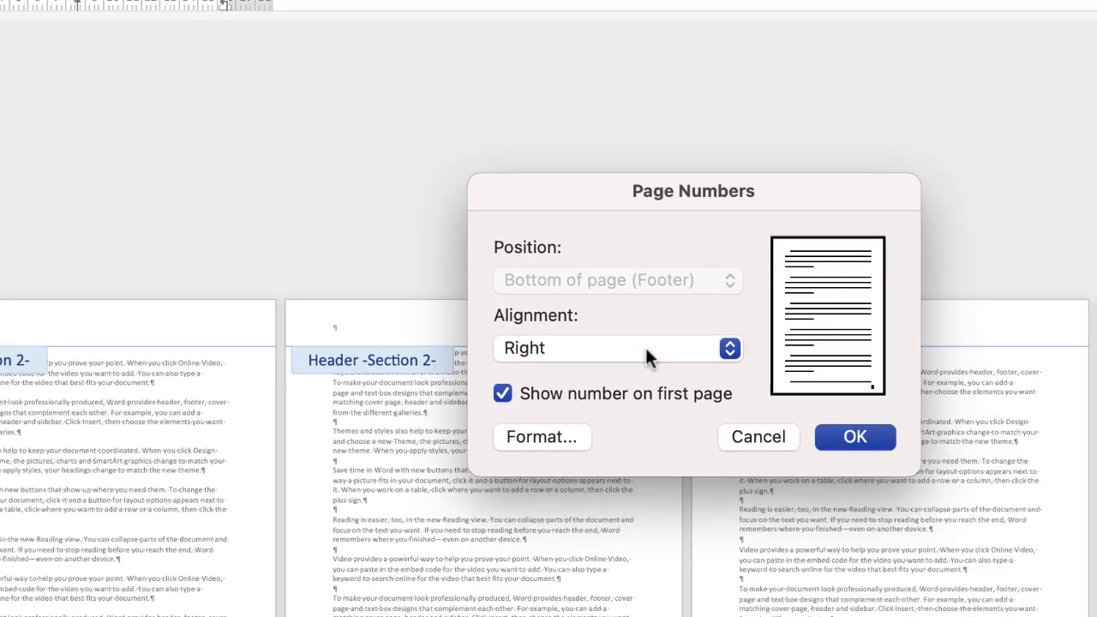
pyautogui.click(644, 347)
pyautogui.click(539, 326)
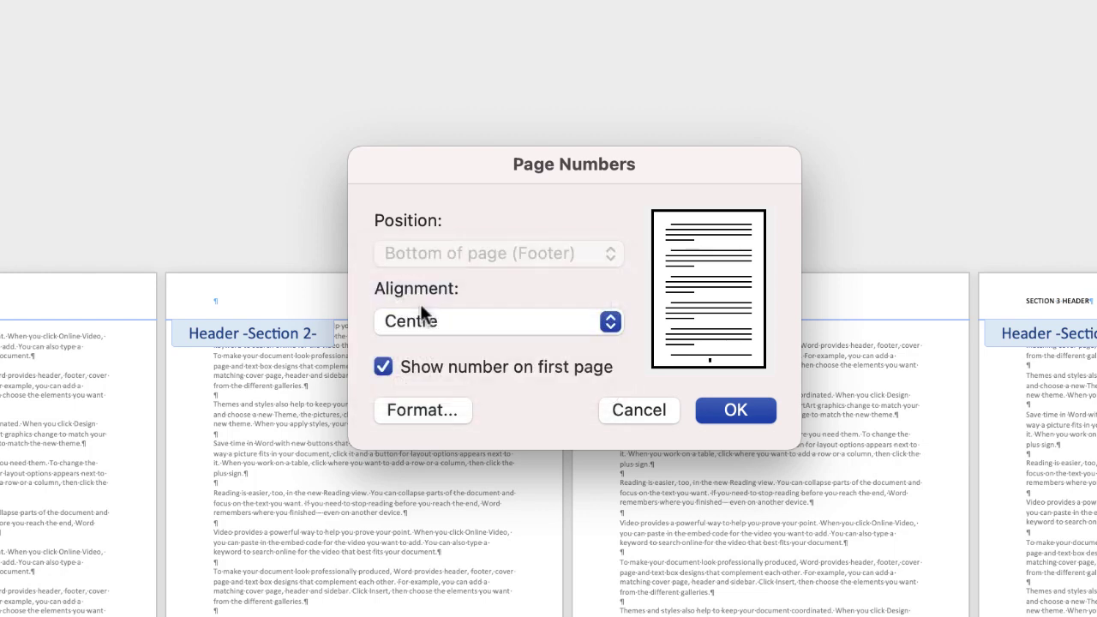
pyautogui.click(428, 407)
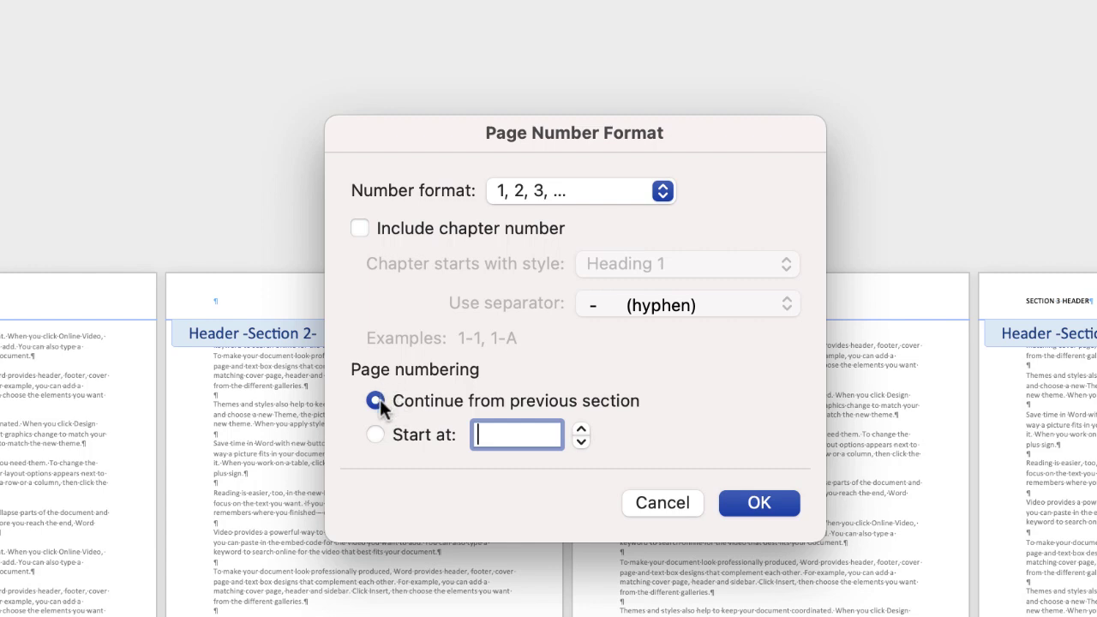
pyautogui.click(377, 434)
pyautogui.click(486, 435)
pyautogui.click(757, 507)
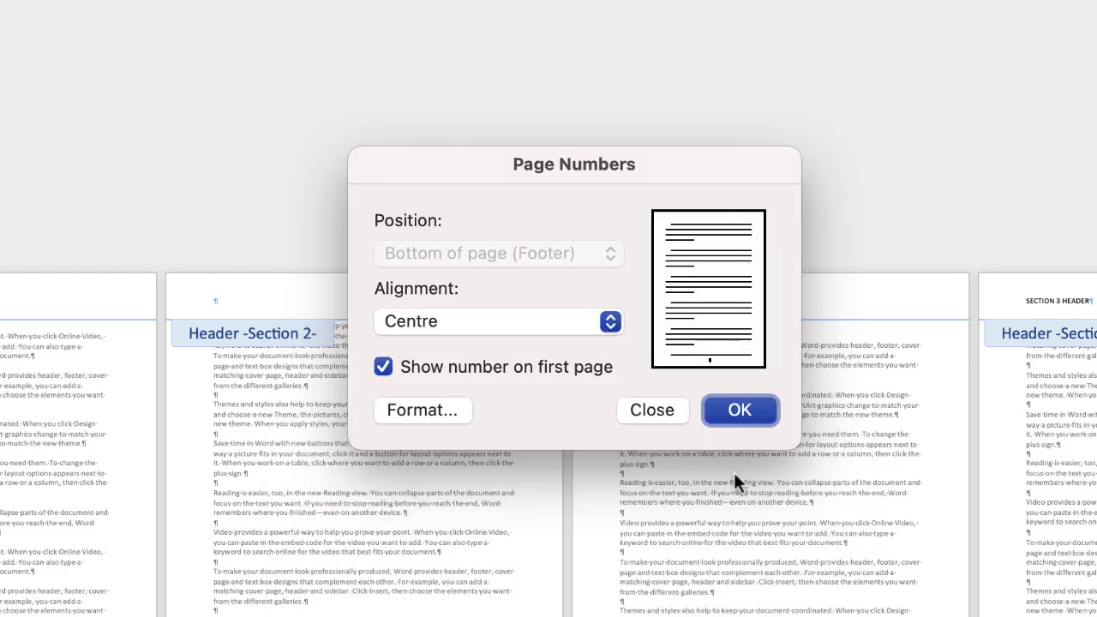
pyautogui.click(747, 415)
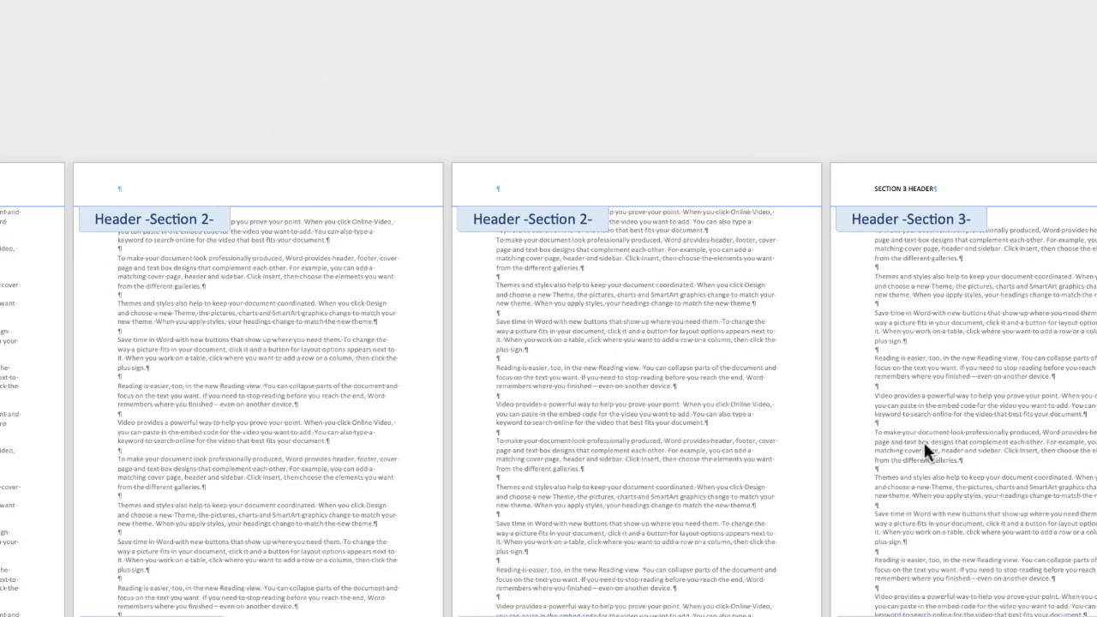